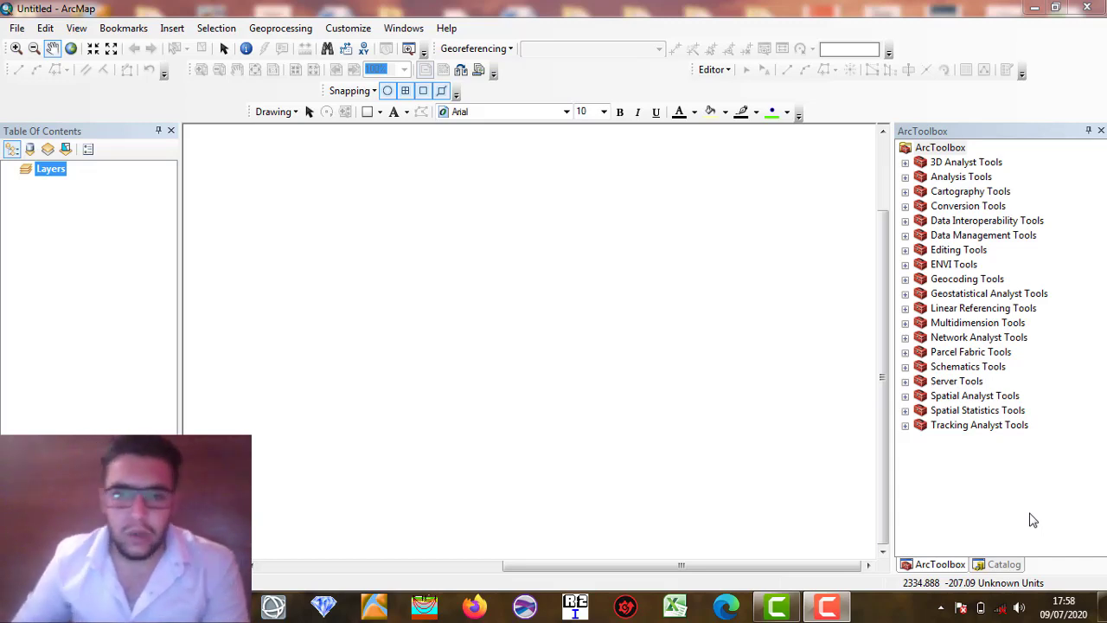
- Connect the catalog to the INT folder on the desktop
click(1003, 564)
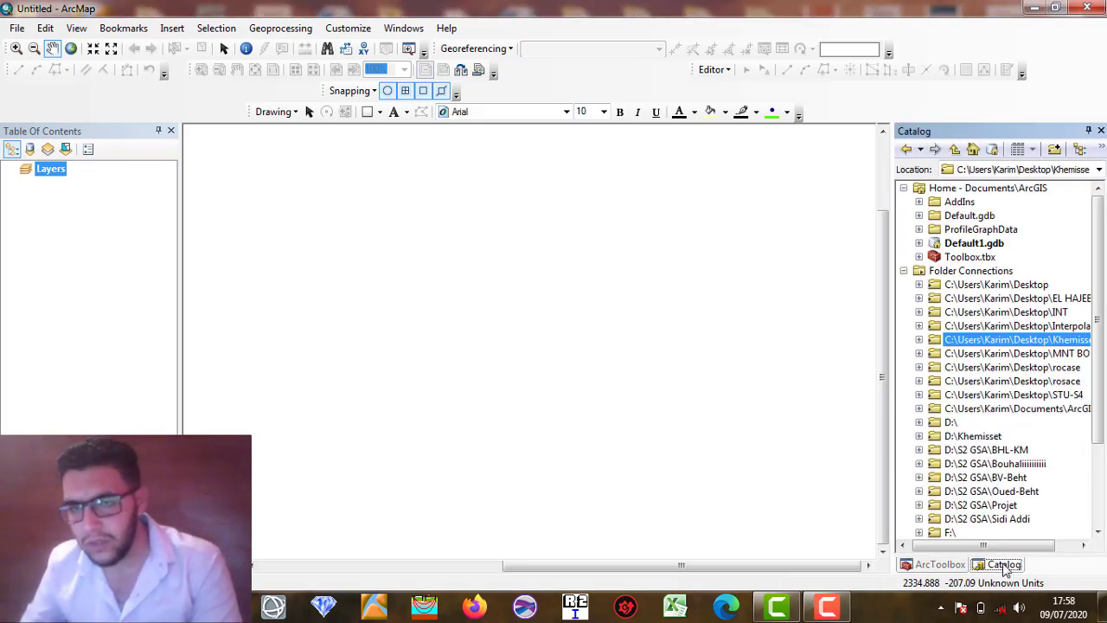
click(1056, 150)
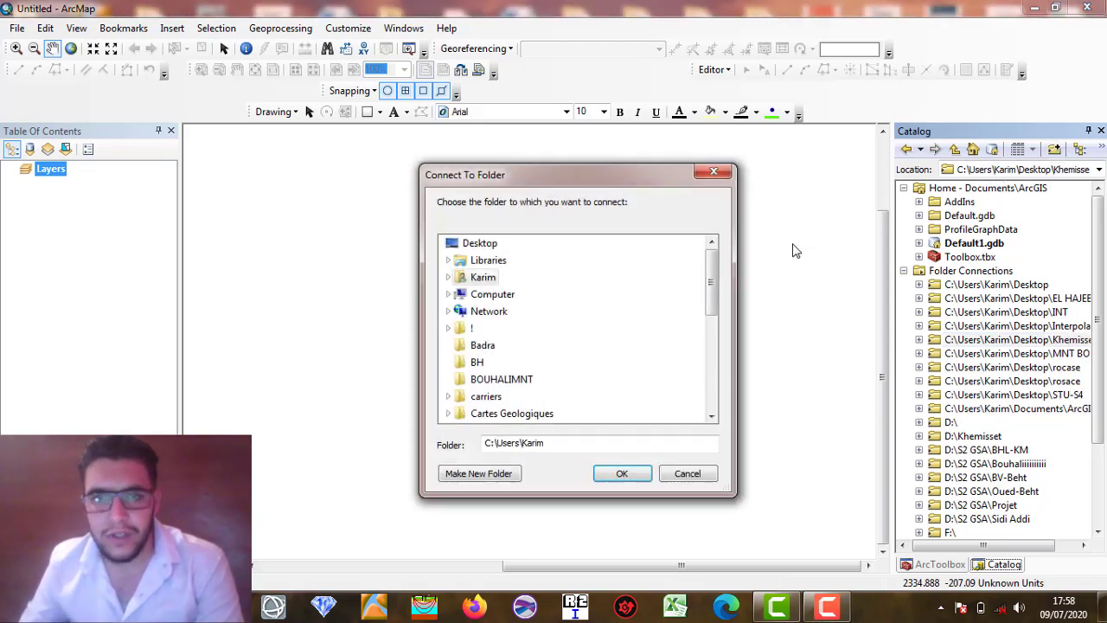
drag(707, 283, 707, 327)
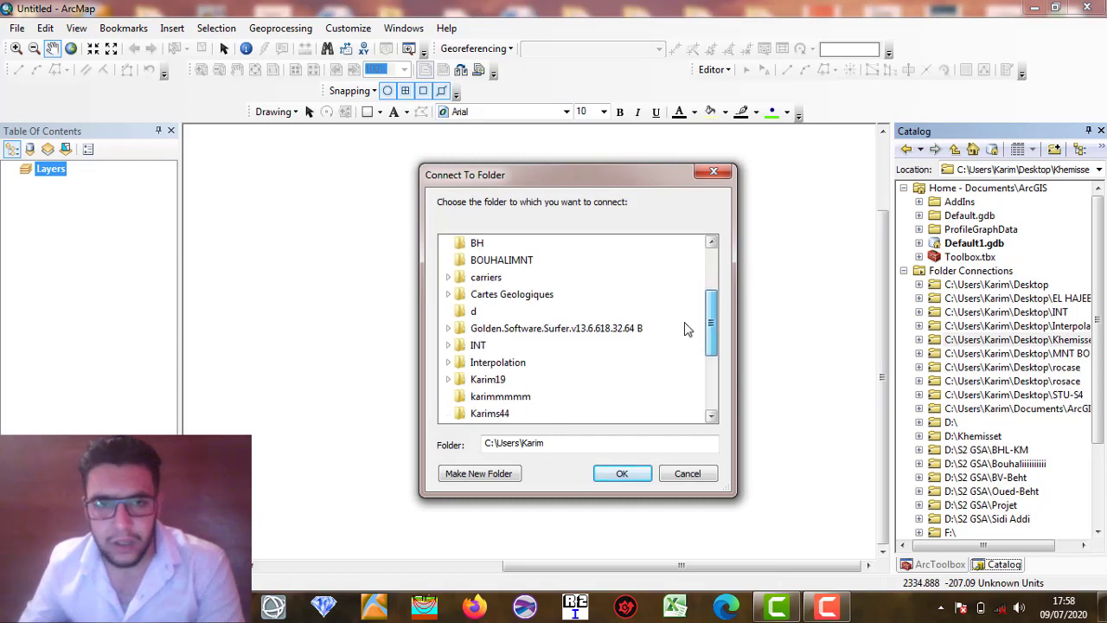
click(474, 344)
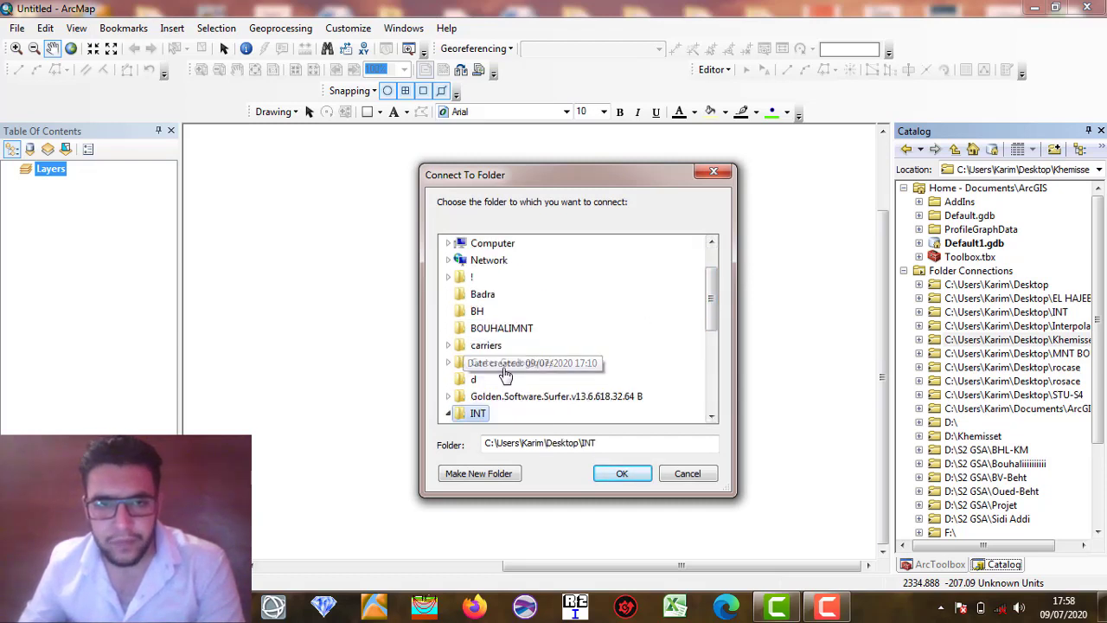
click(620, 475)
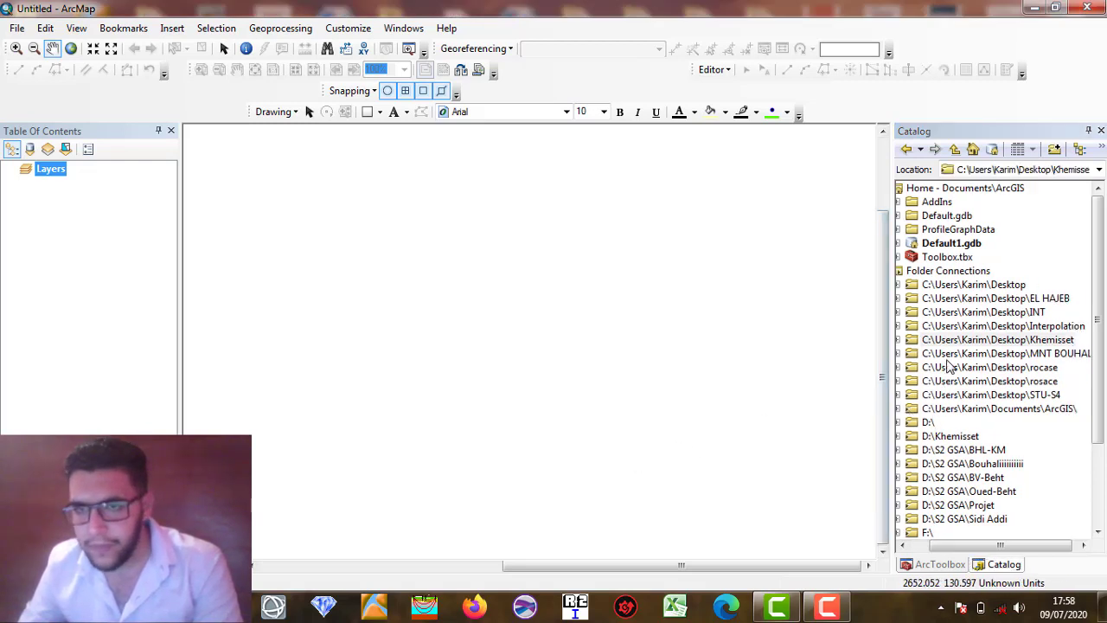
- Create a file geodatabase named INT in the connected INT folder and make it the default geodatabase
click(926, 313)
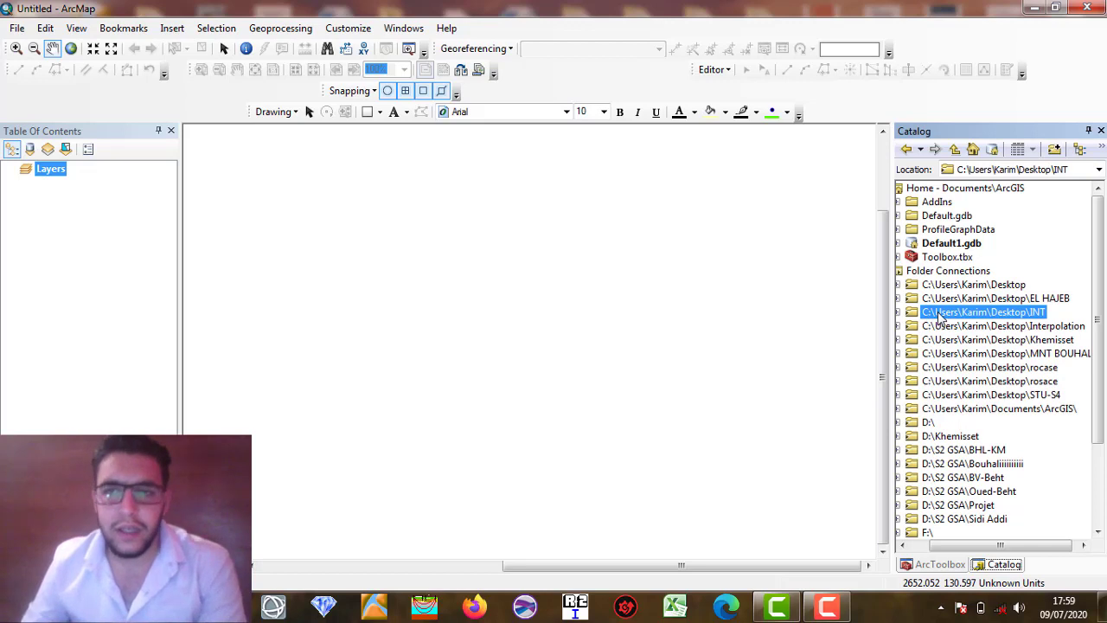
right_click(938, 316)
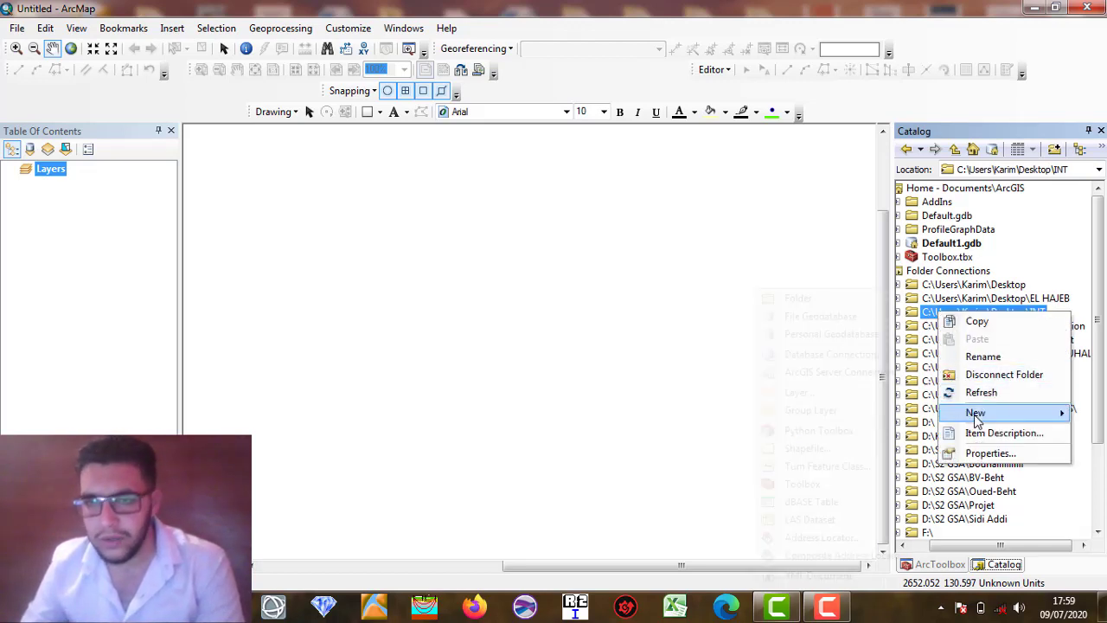
mouse_move(976, 418)
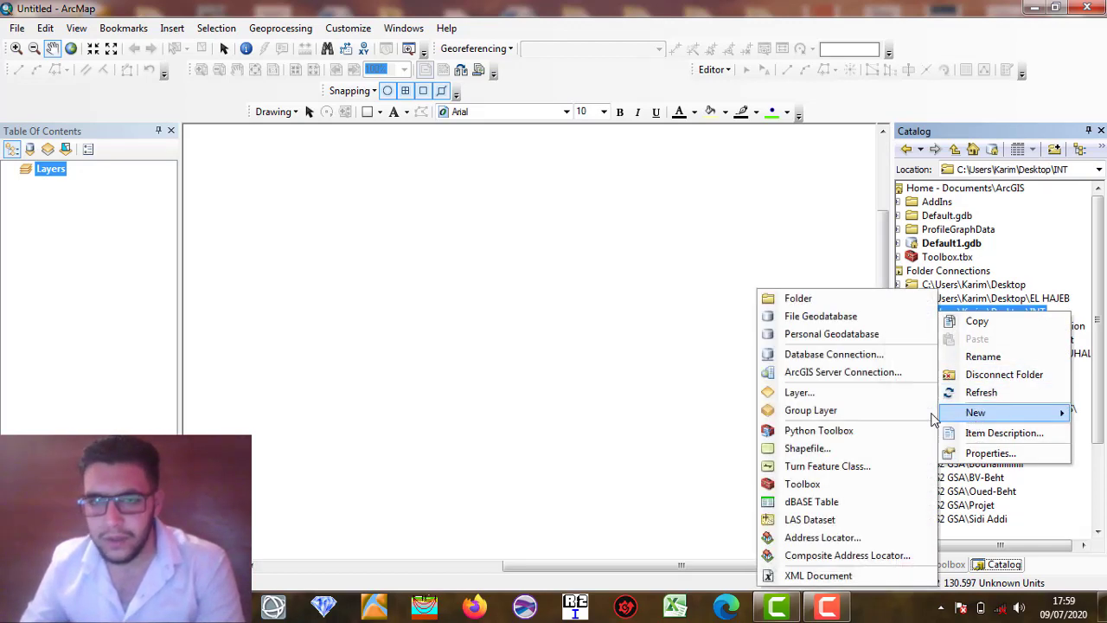
click(834, 317)
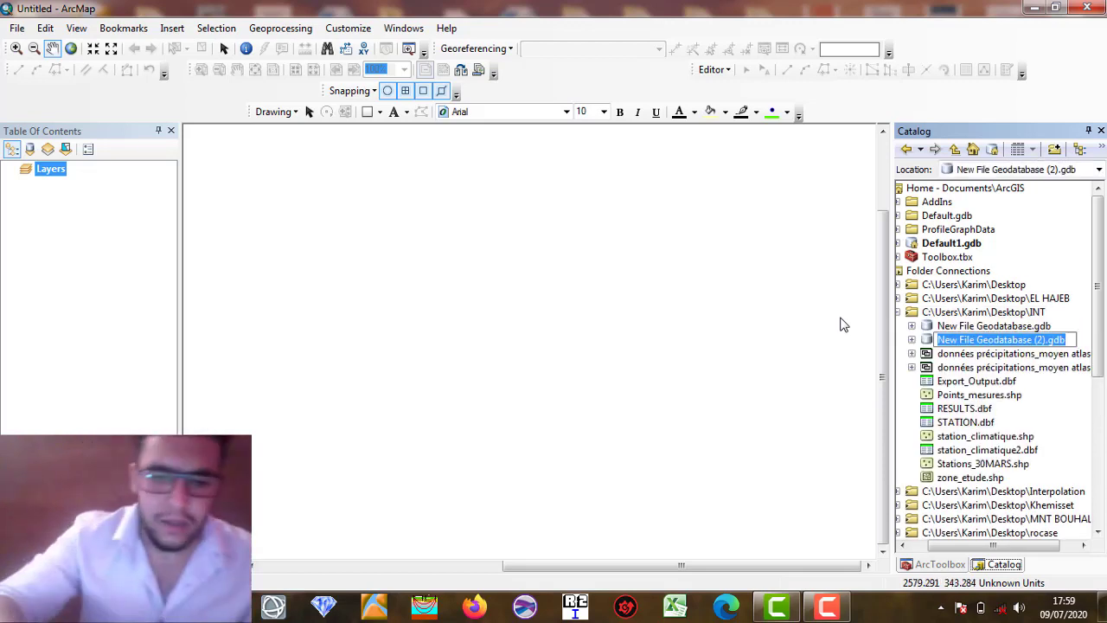
text(INT)
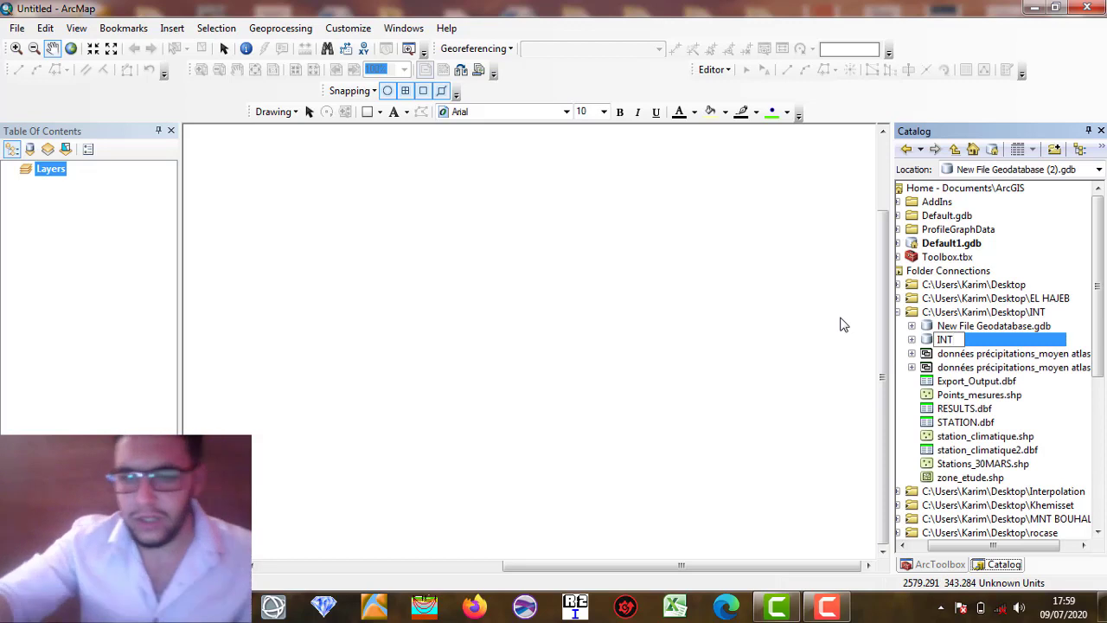
key(Return)
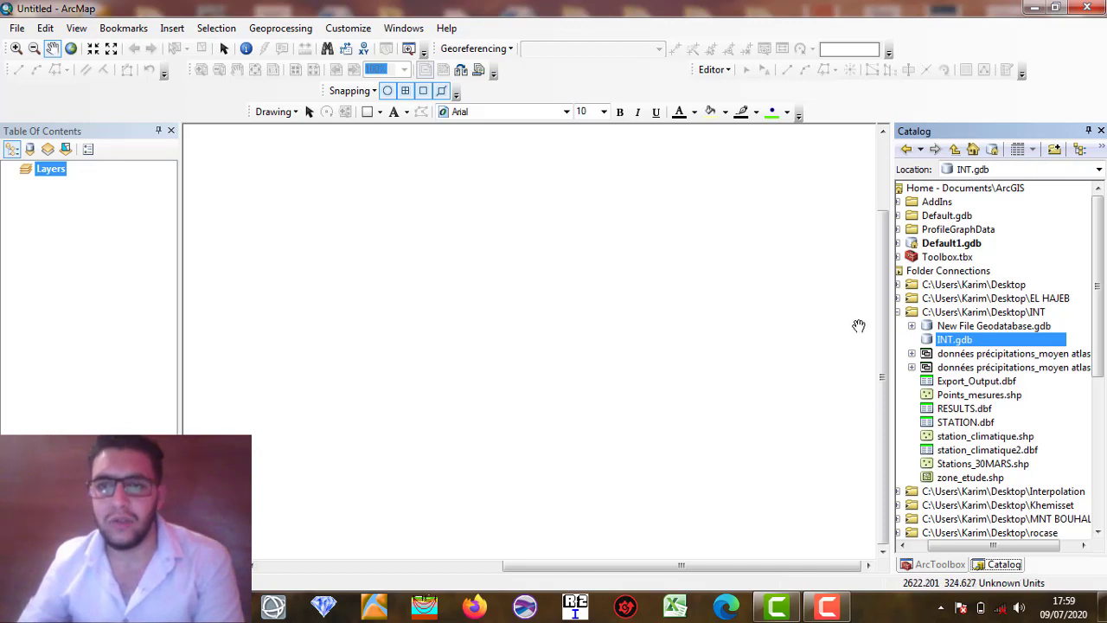
right_click(949, 342)
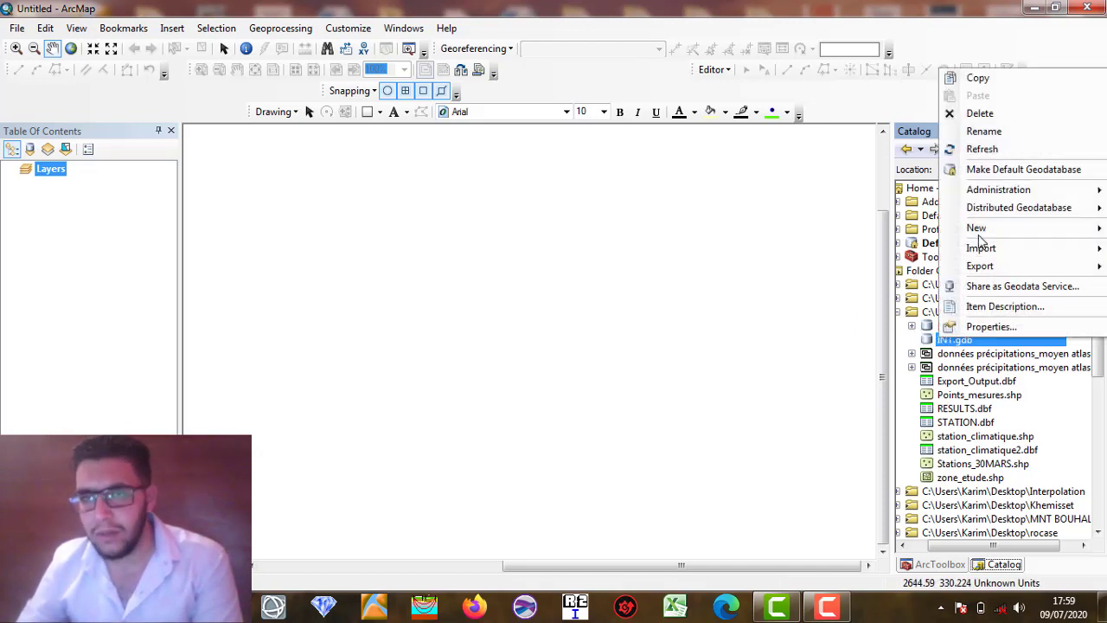
click(984, 171)
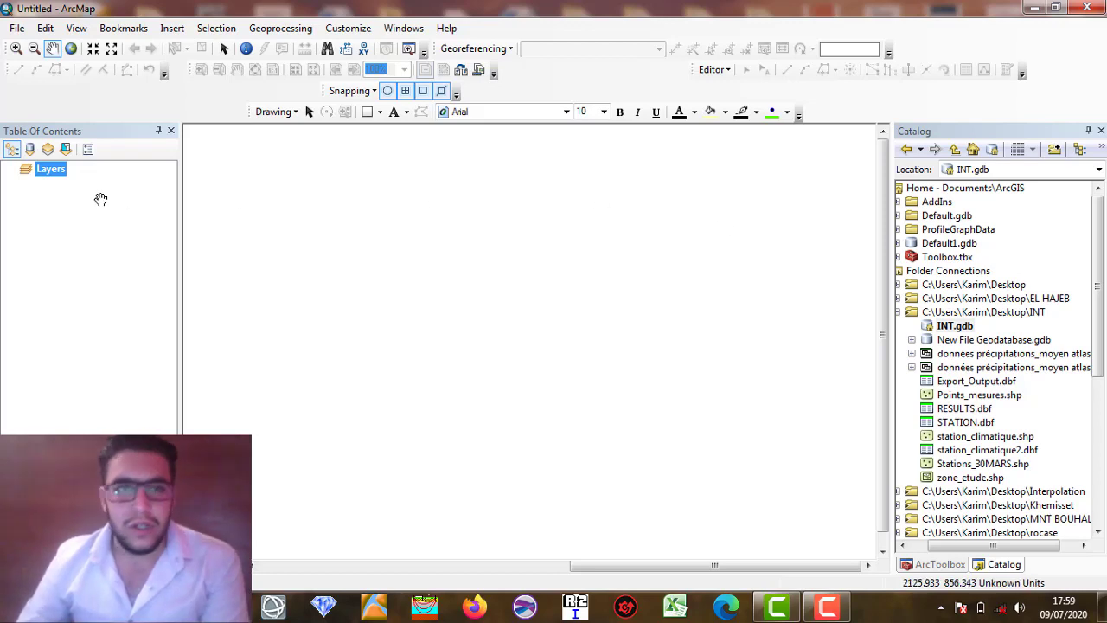
- Start adding XY data, using the Data_Clim$ sheet of données précipitations_moyen atlas.xls from the INT folder as the source table
click(16, 29)
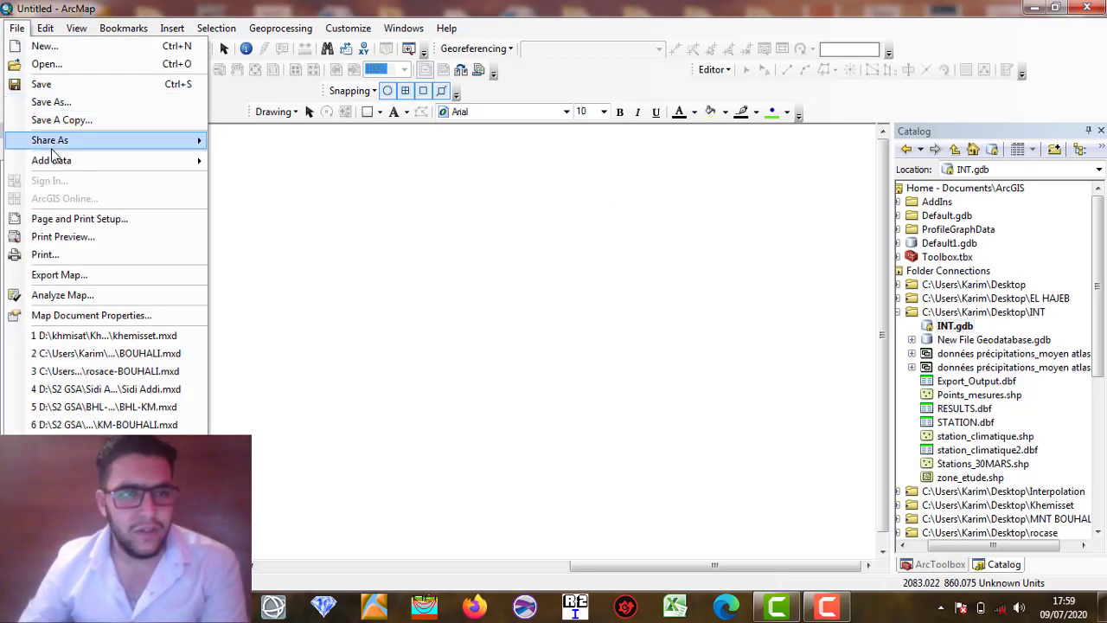
mouse_move(67, 162)
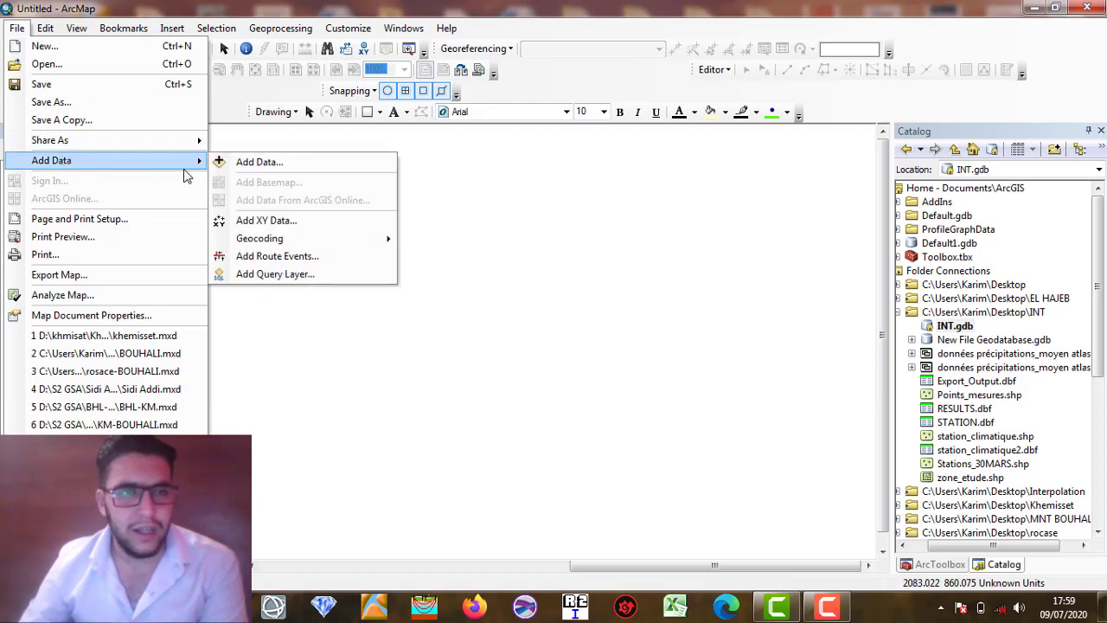
click(266, 221)
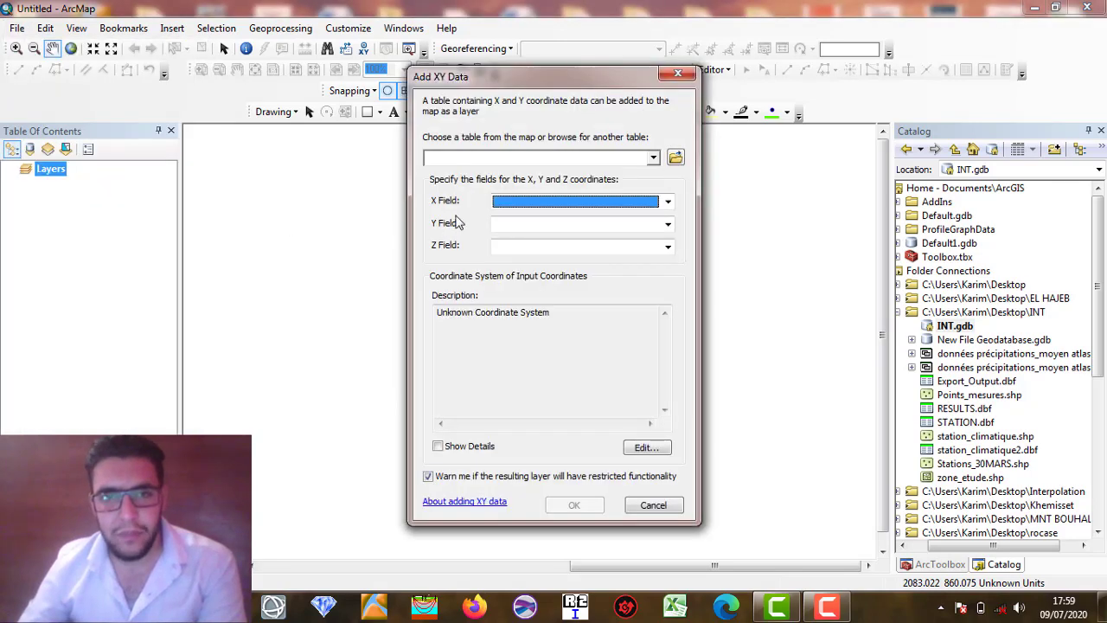
click(653, 160)
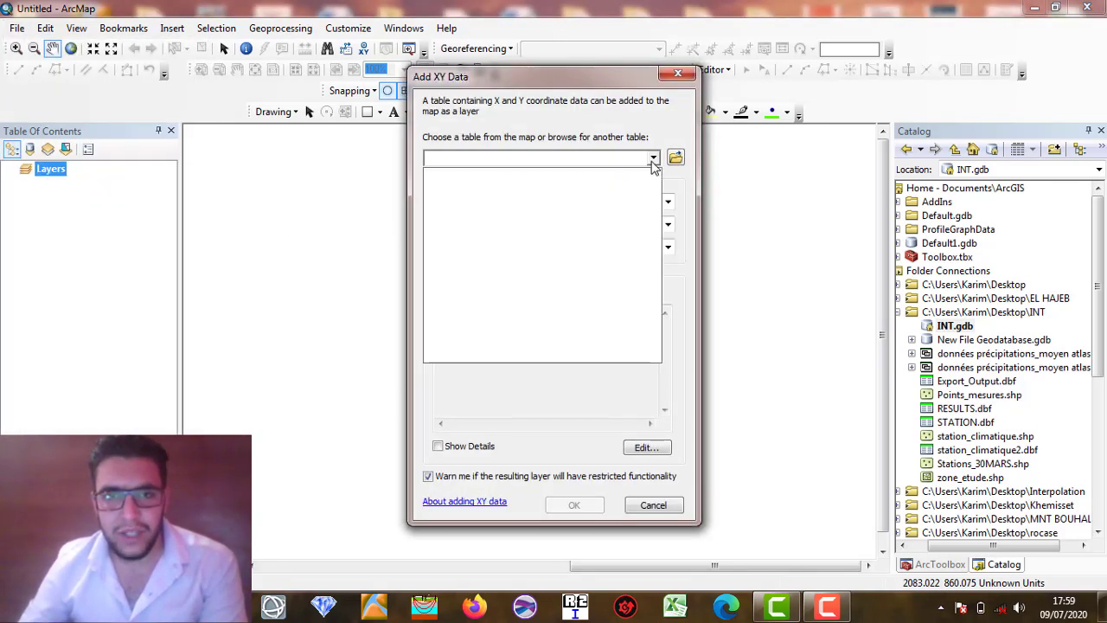
click(677, 159)
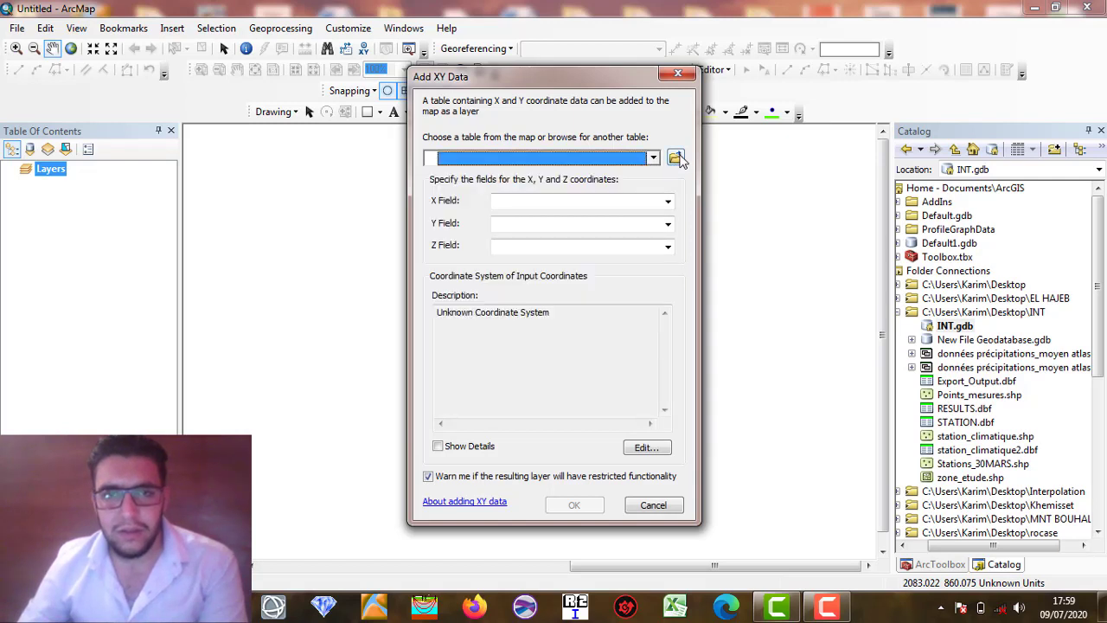
click(677, 159)
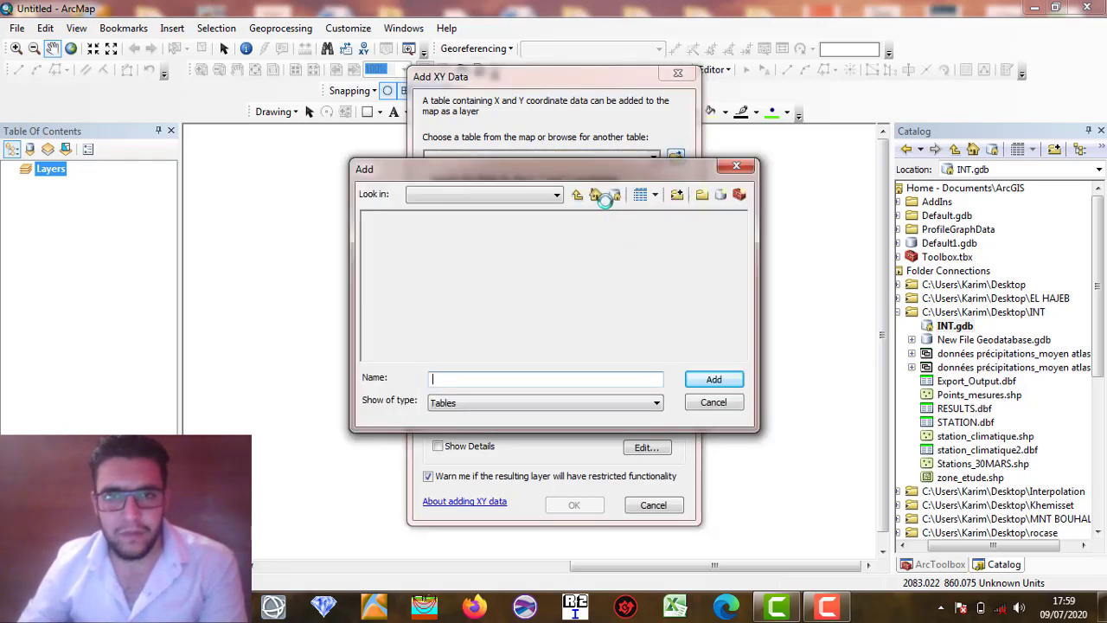
click(615, 196)
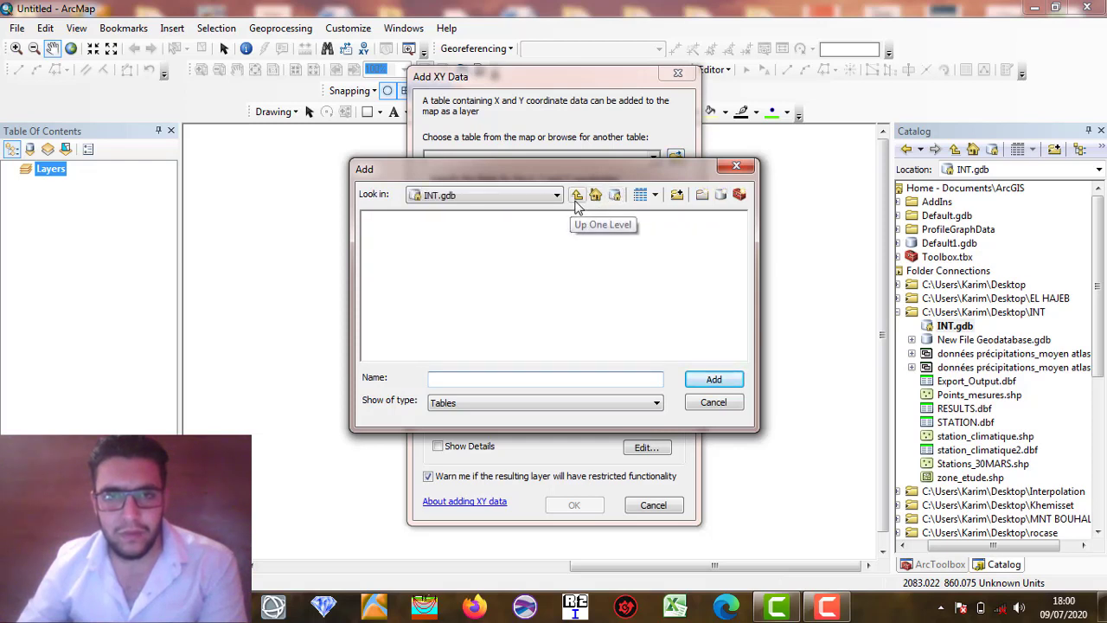
click(577, 195)
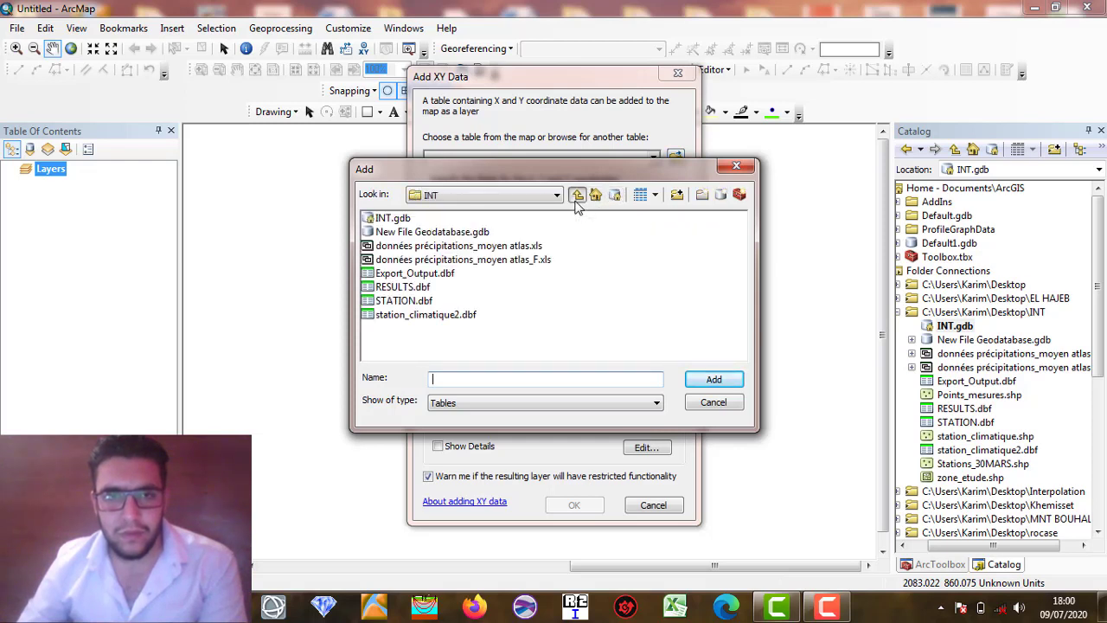
click(399, 250)
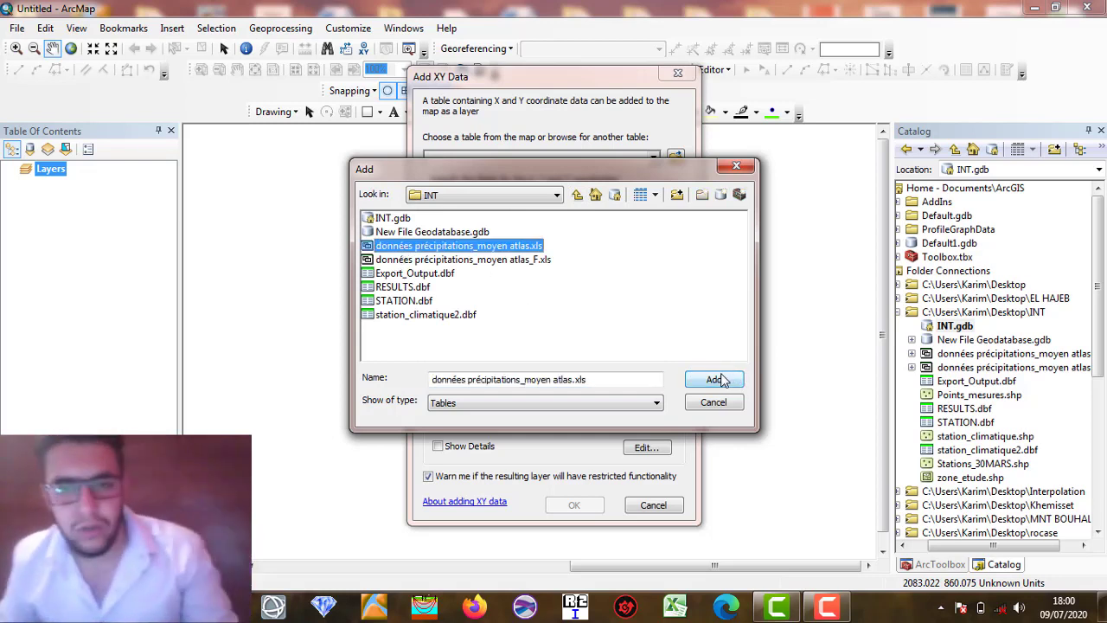
click(715, 380)
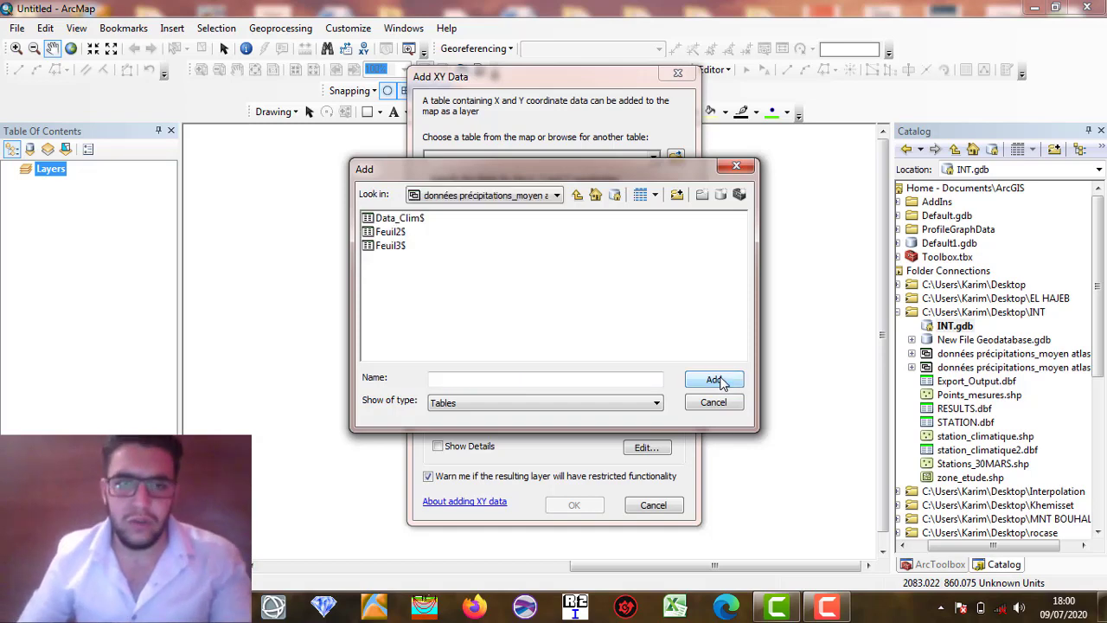
click(381, 218)
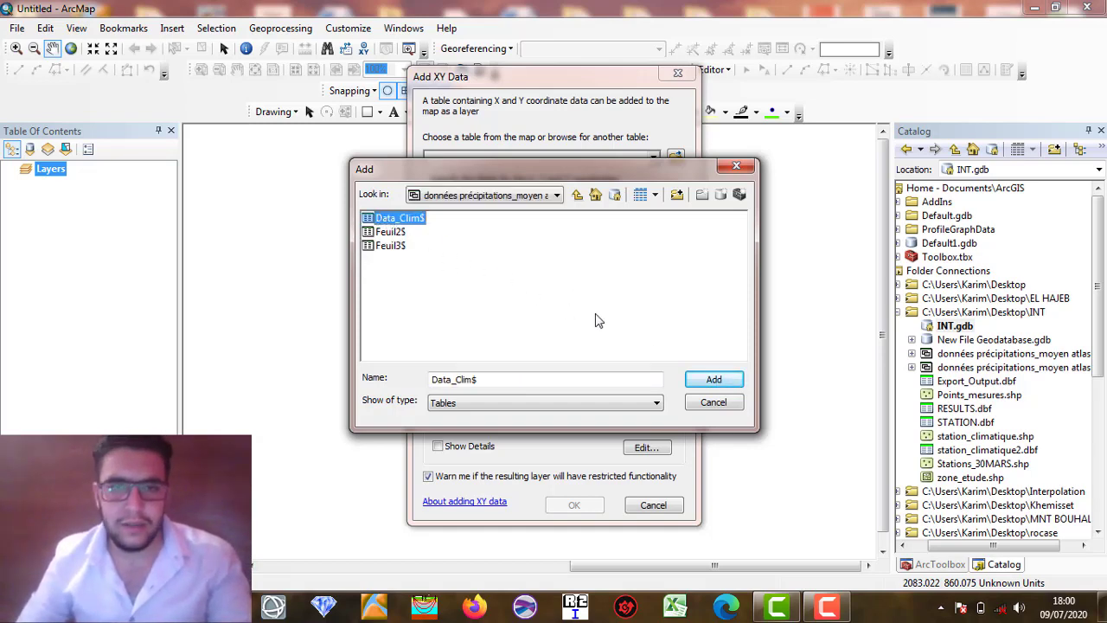
click(715, 380)
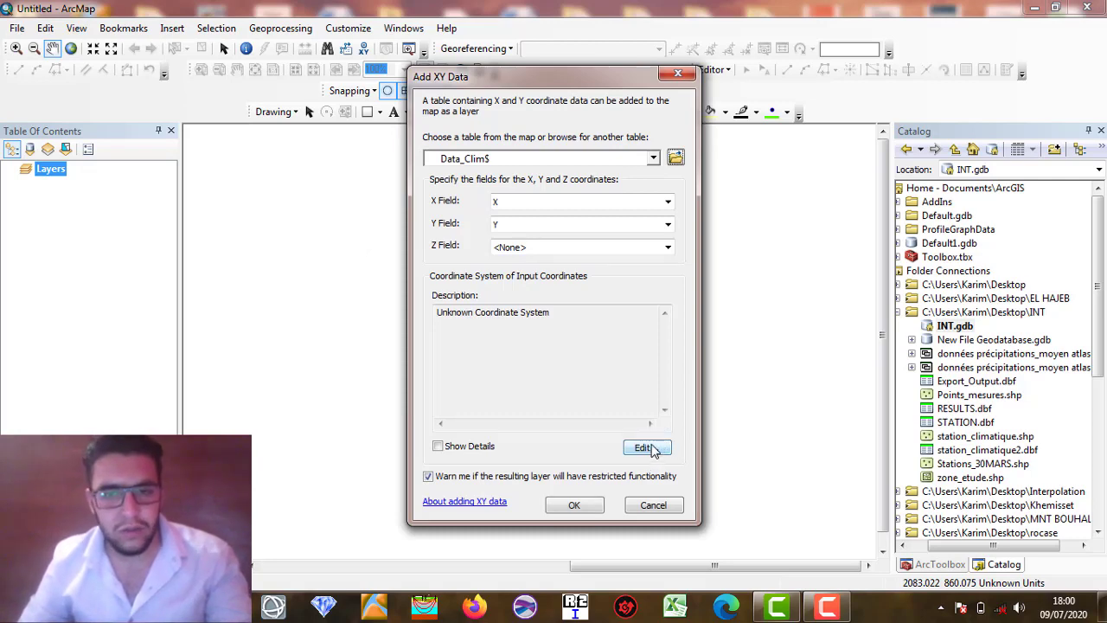
- Assign the Maroc_LCC_Zone 1 coordinate system to the XY data and add the points to the map as a layer
click(653, 446)
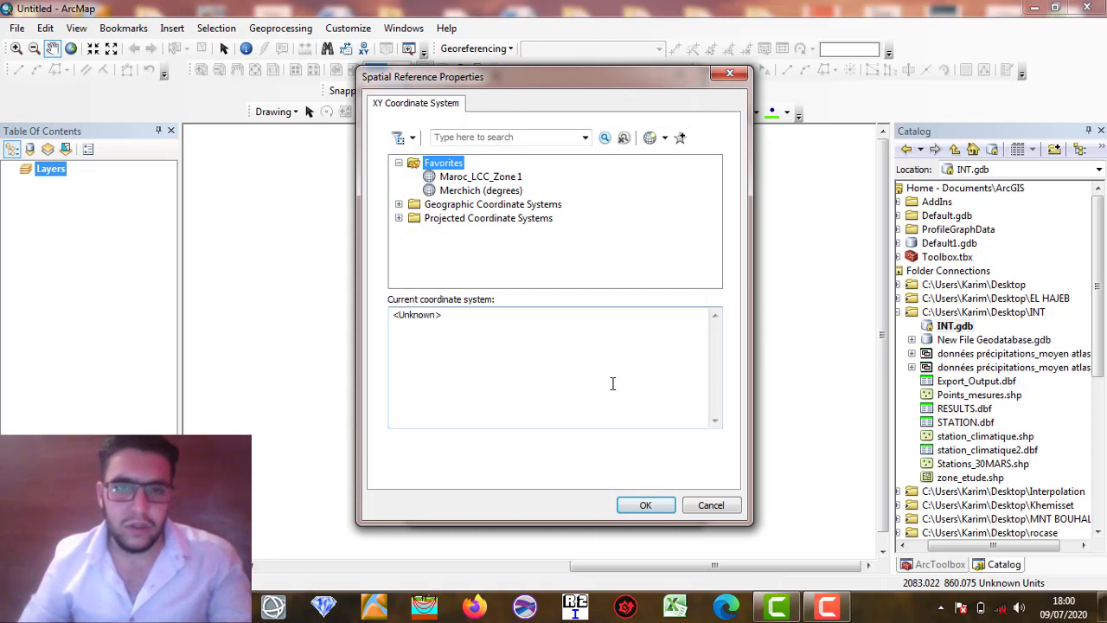
click(490, 178)
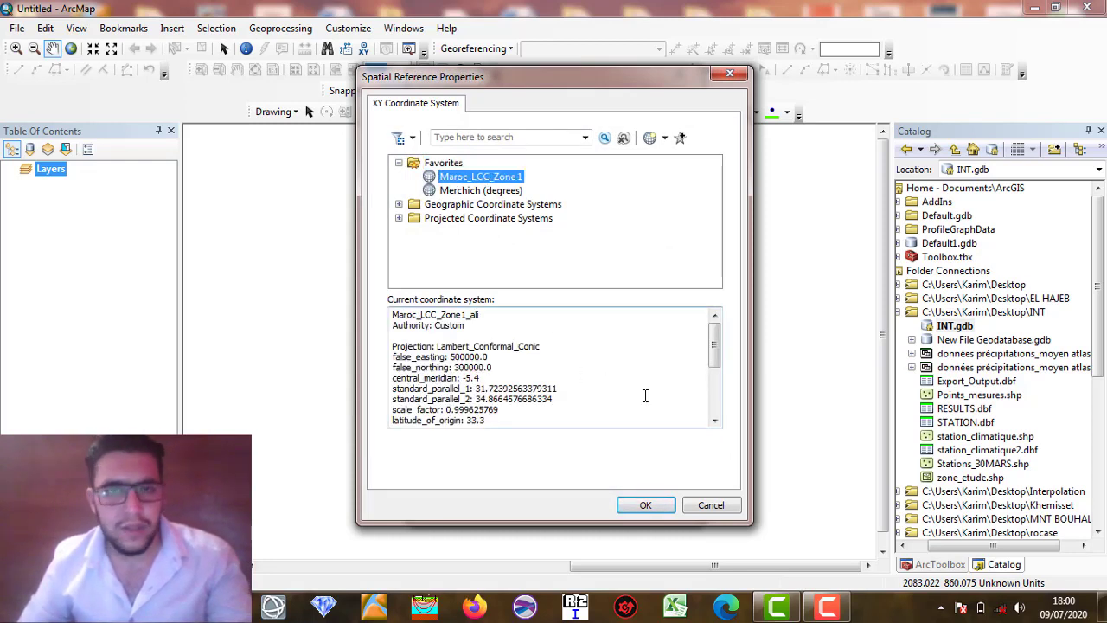
click(647, 508)
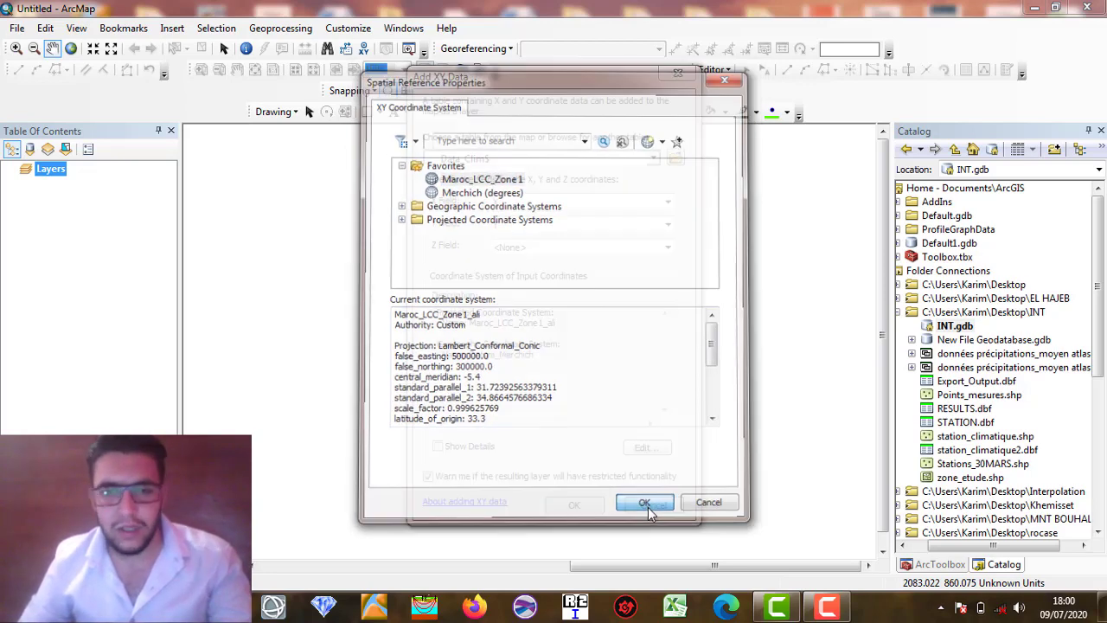
click(592, 506)
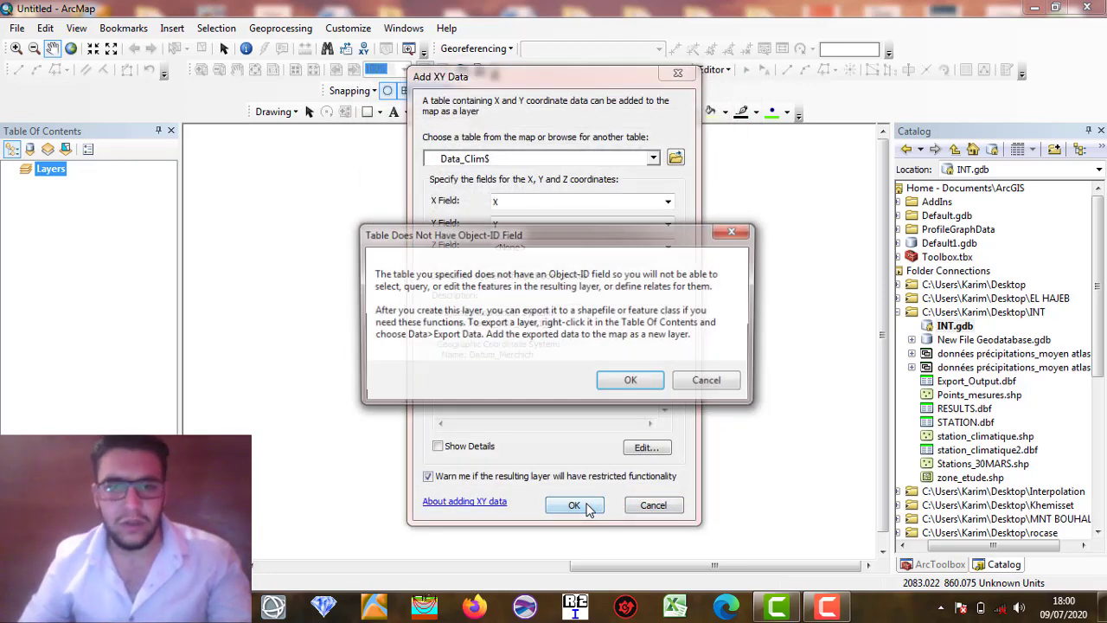
key(Return)
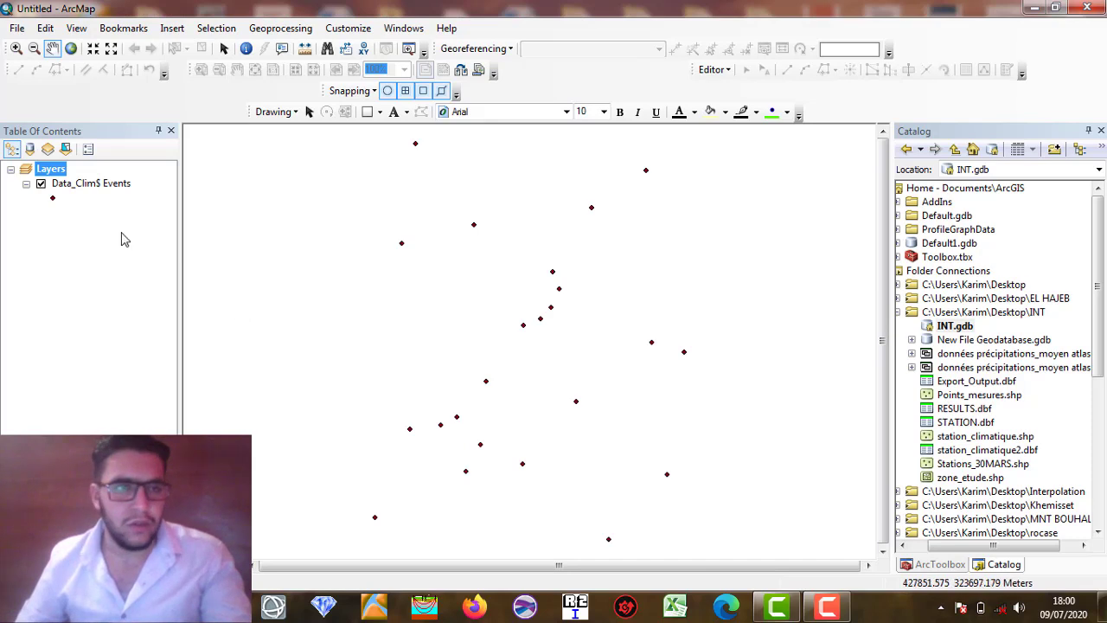
- Turn on feature labels for the Data_Clim$ Events point layer
click(85, 186)
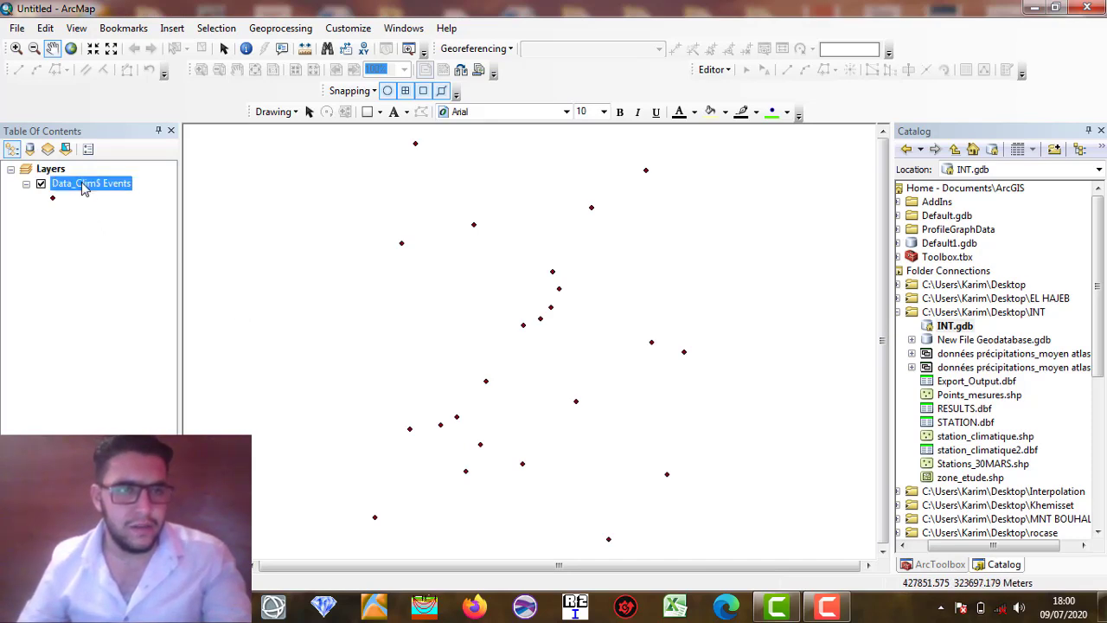
right_click(84, 186)
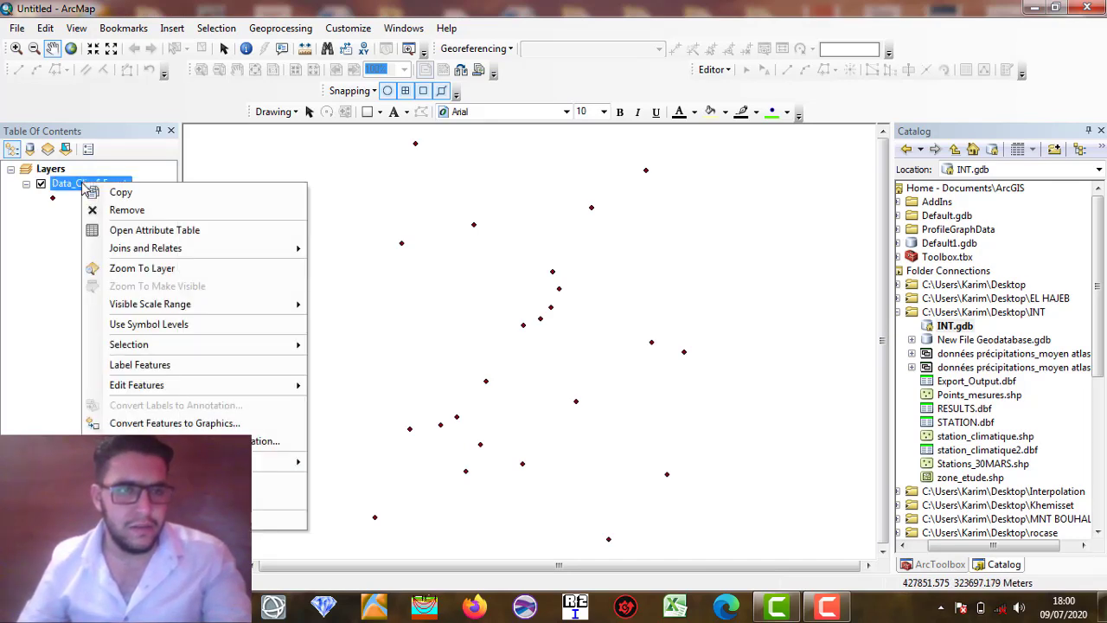
click(106, 369)
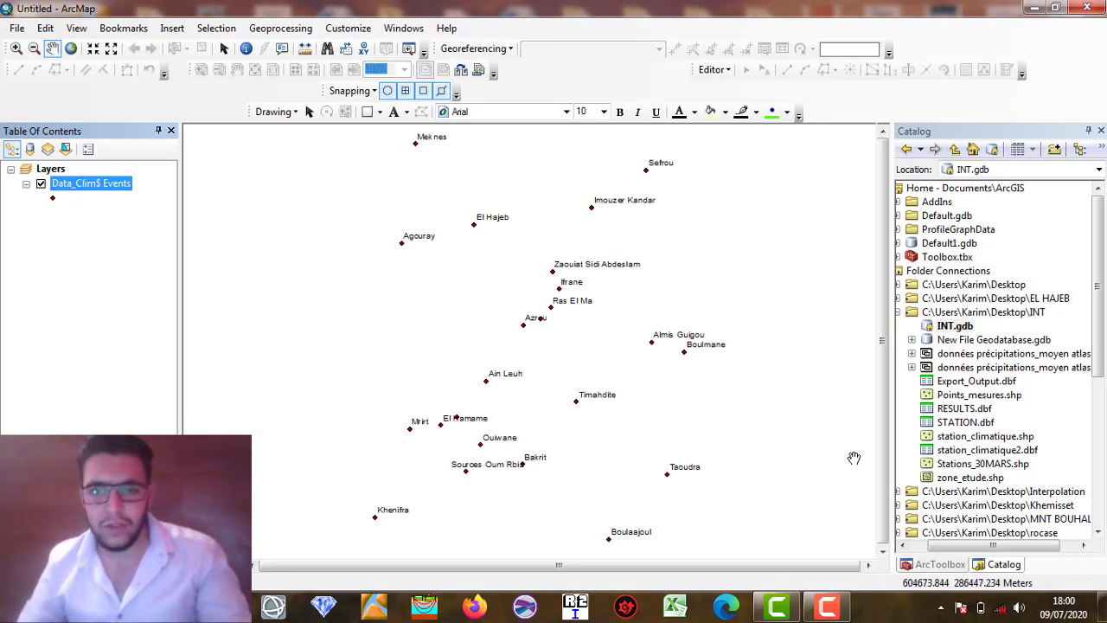
- Start an IDW interpolation from the Spatial Analyst tools with Data_Clim$ Events as the input point features
click(923, 563)
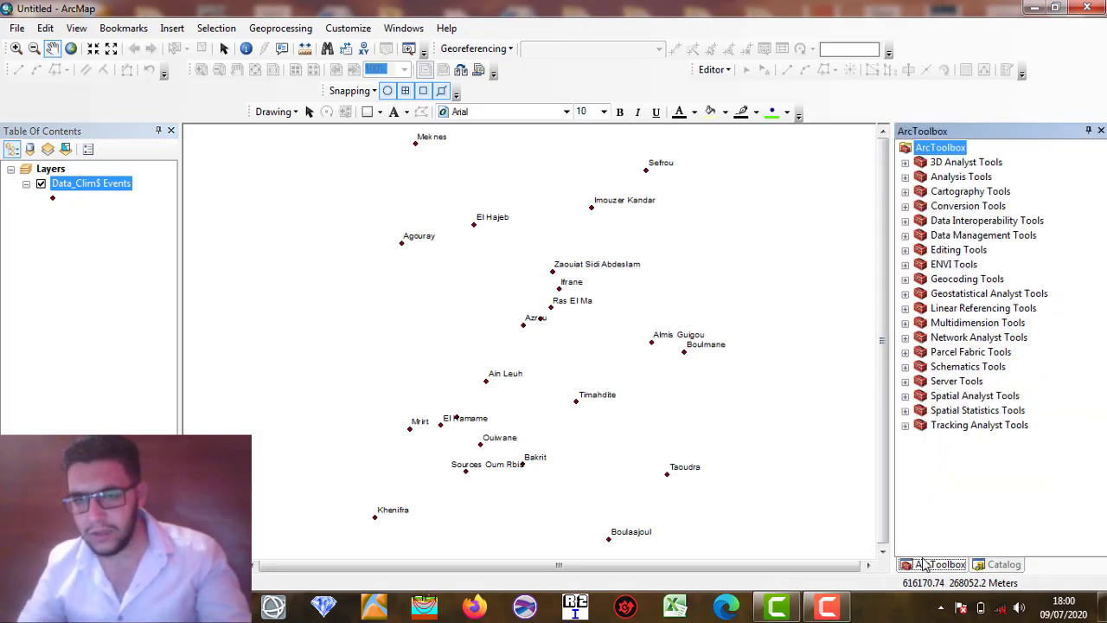
click(905, 410)
click(905, 396)
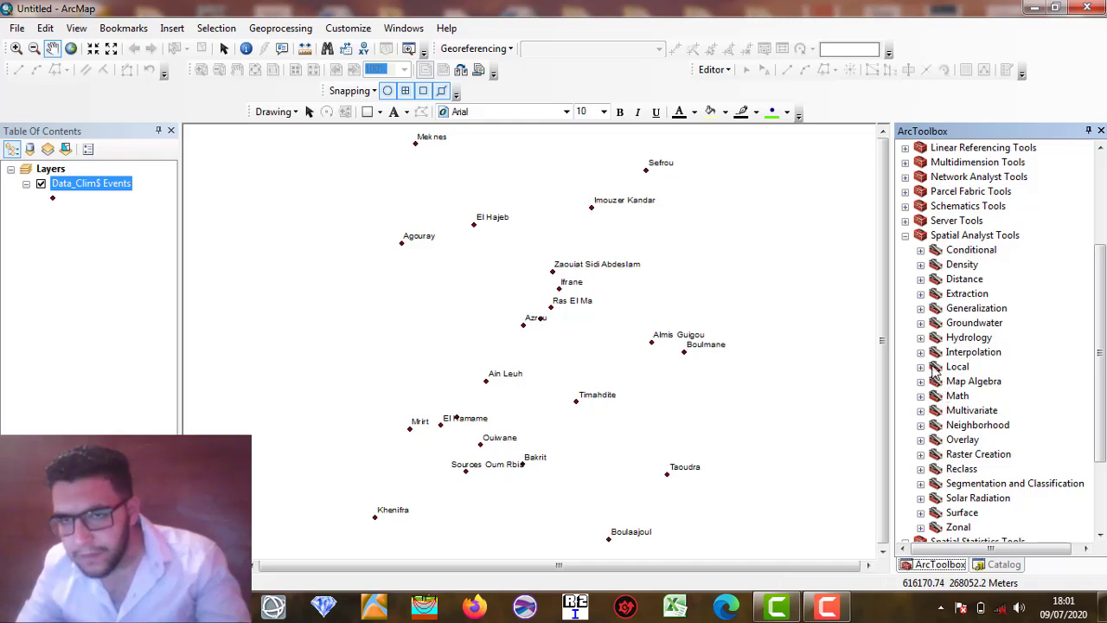
click(921, 353)
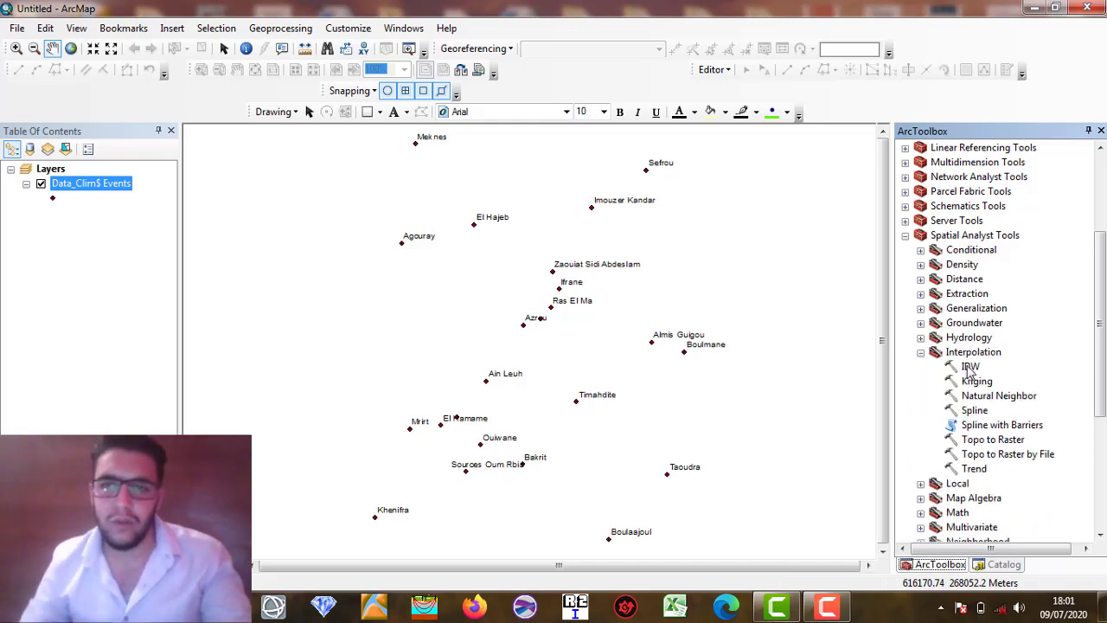
click(970, 367)
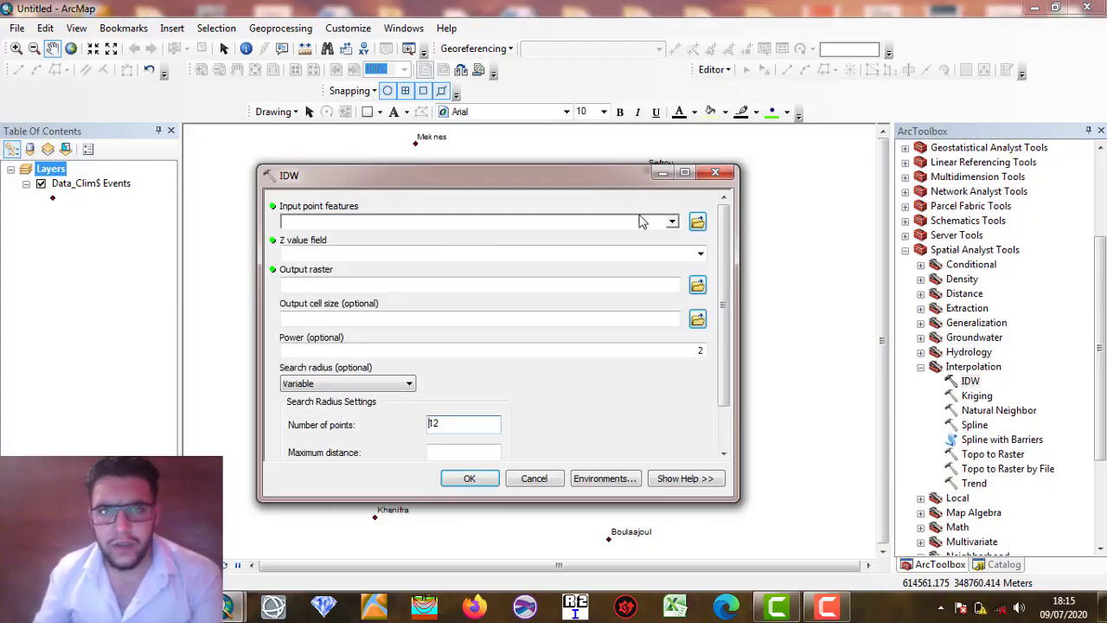
click(672, 221)
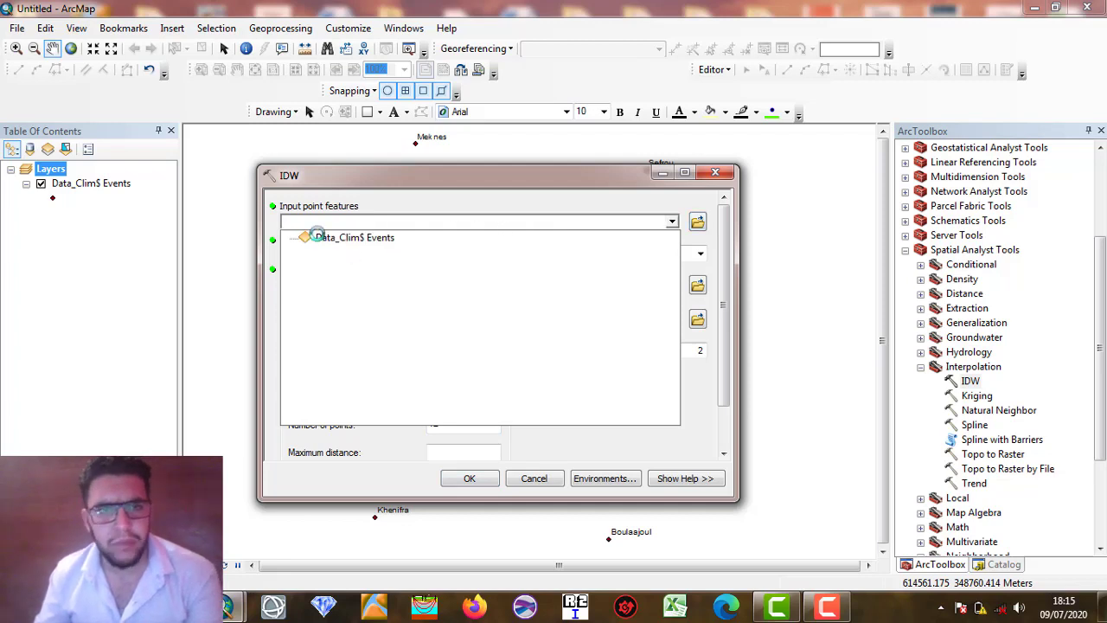
click(346, 238)
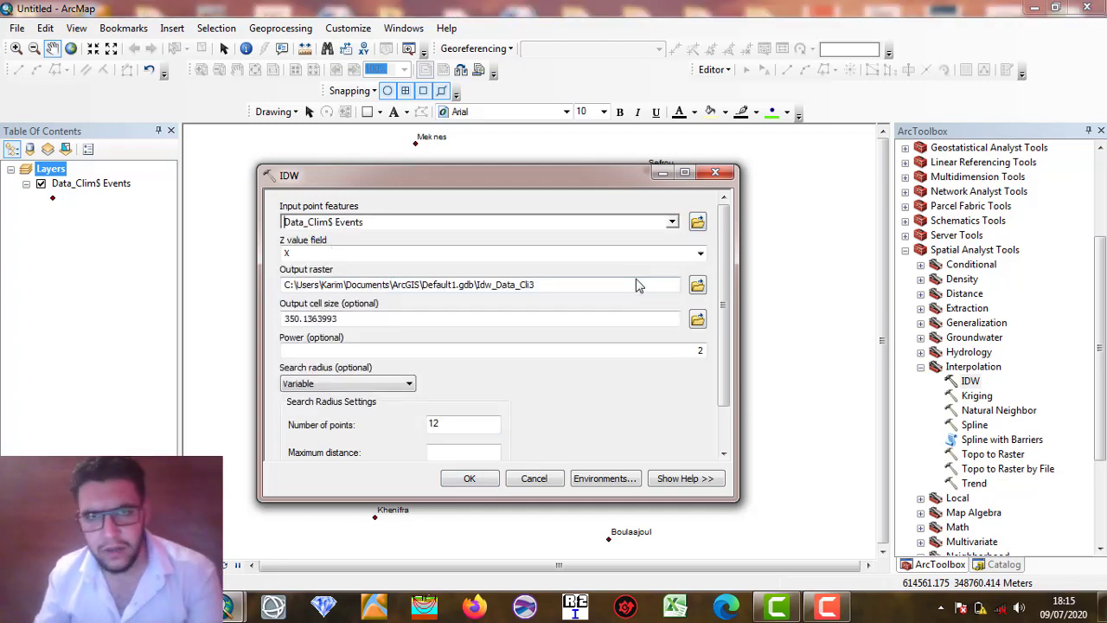
- Set the IDW output raster to interpolation1 in the Interpolation folder
click(698, 288)
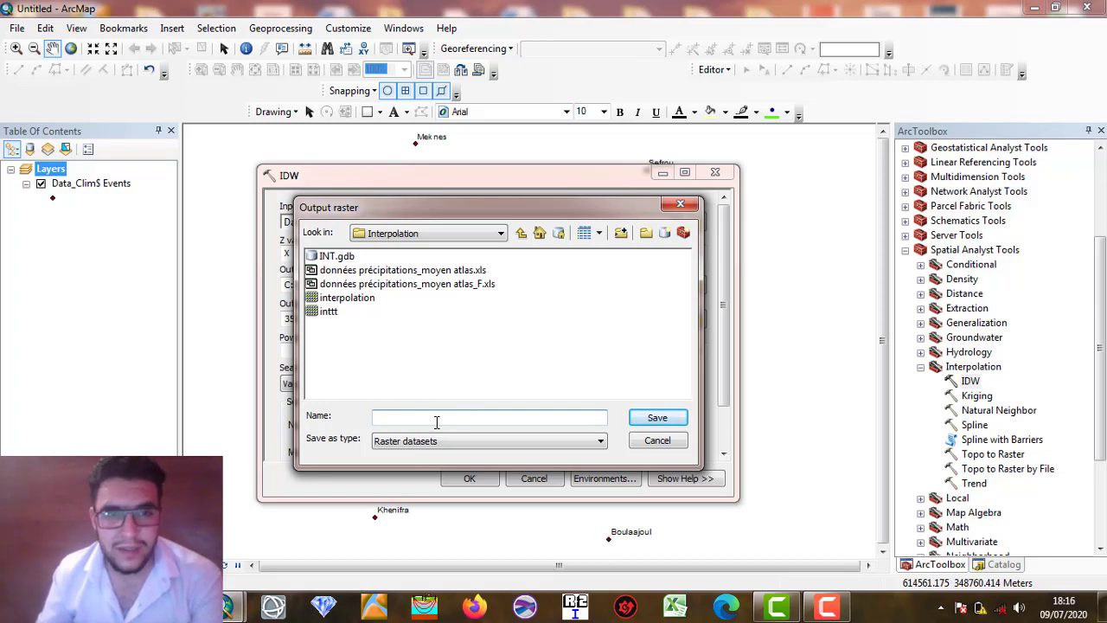
click(333, 257)
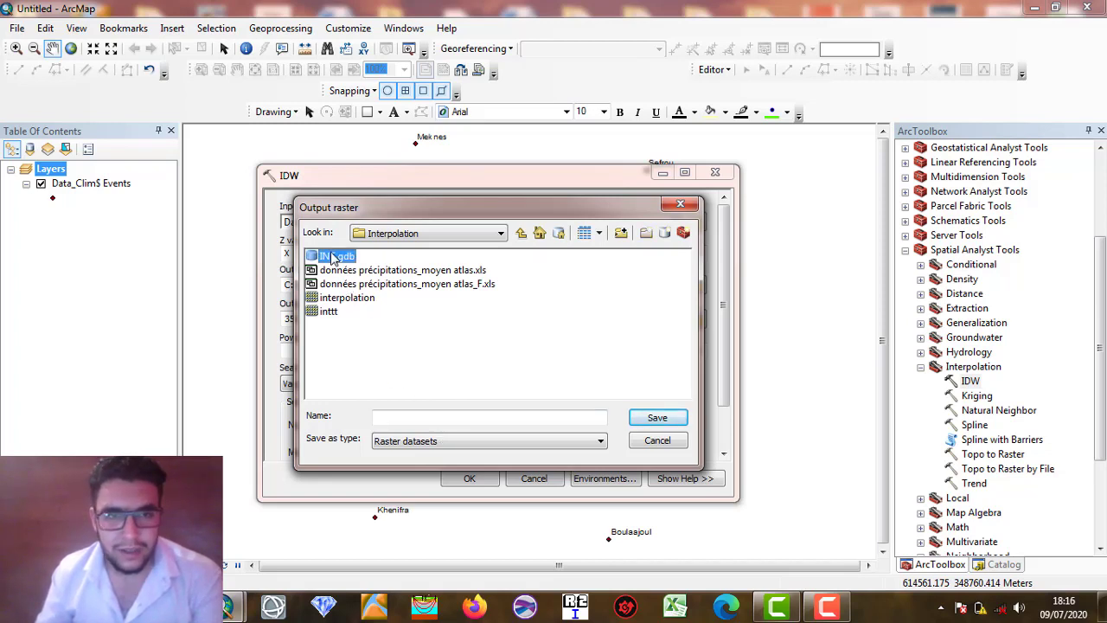
click(461, 419)
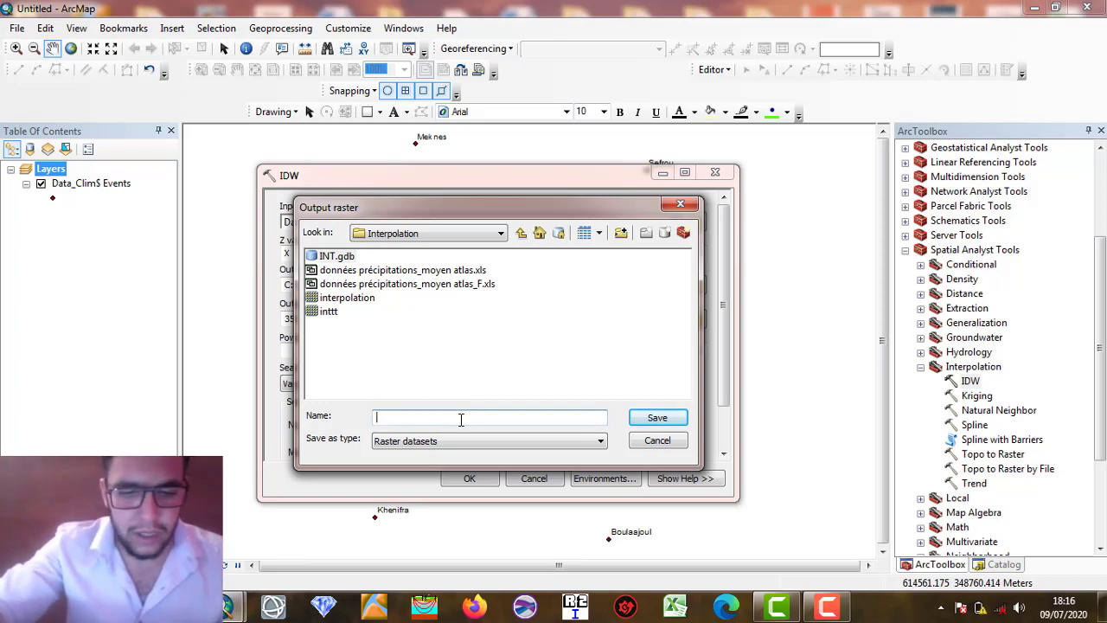
text(int)
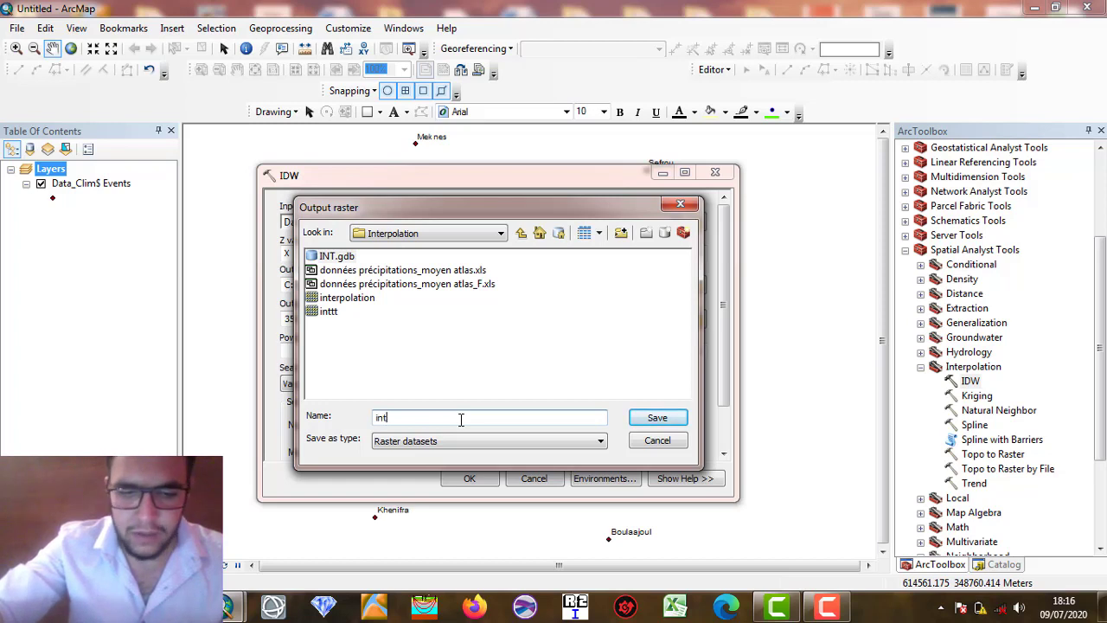
text(erpolatio)
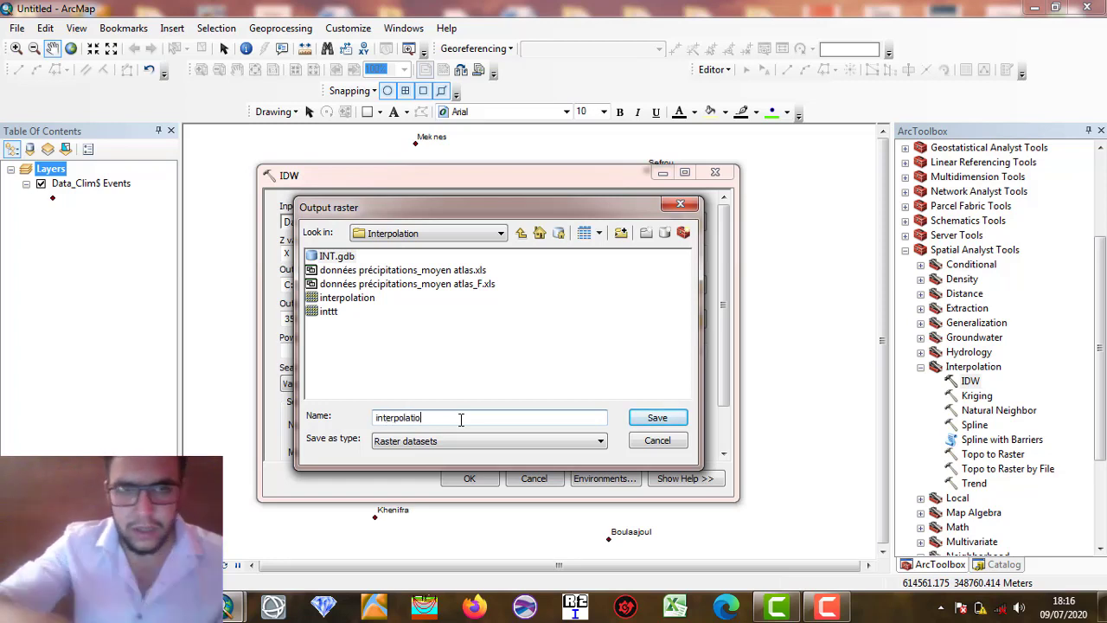
text(n1)
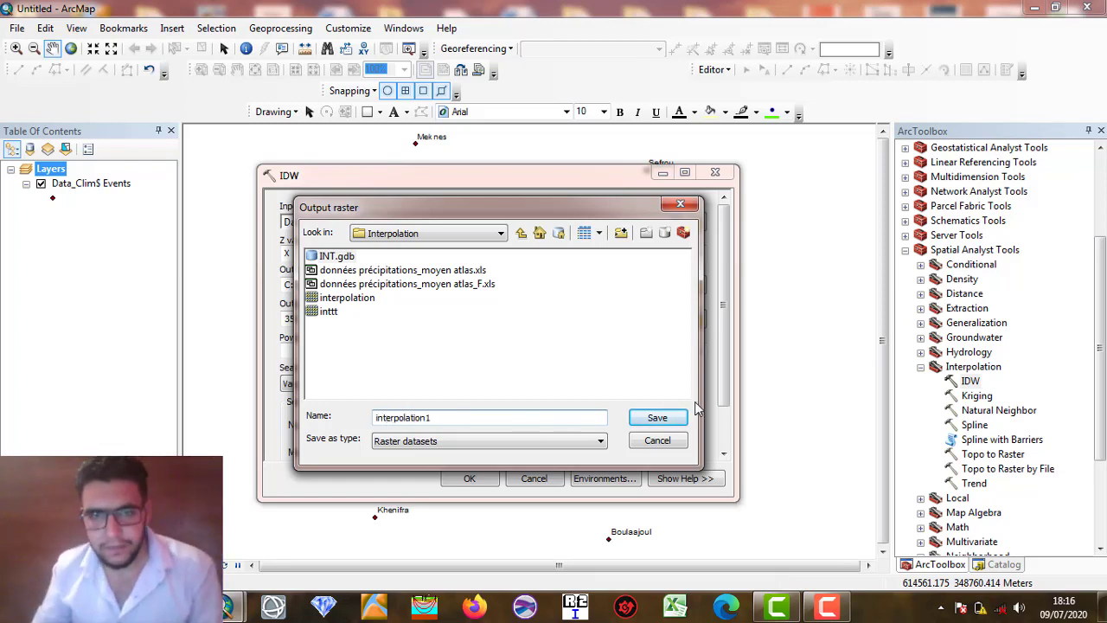
click(655, 419)
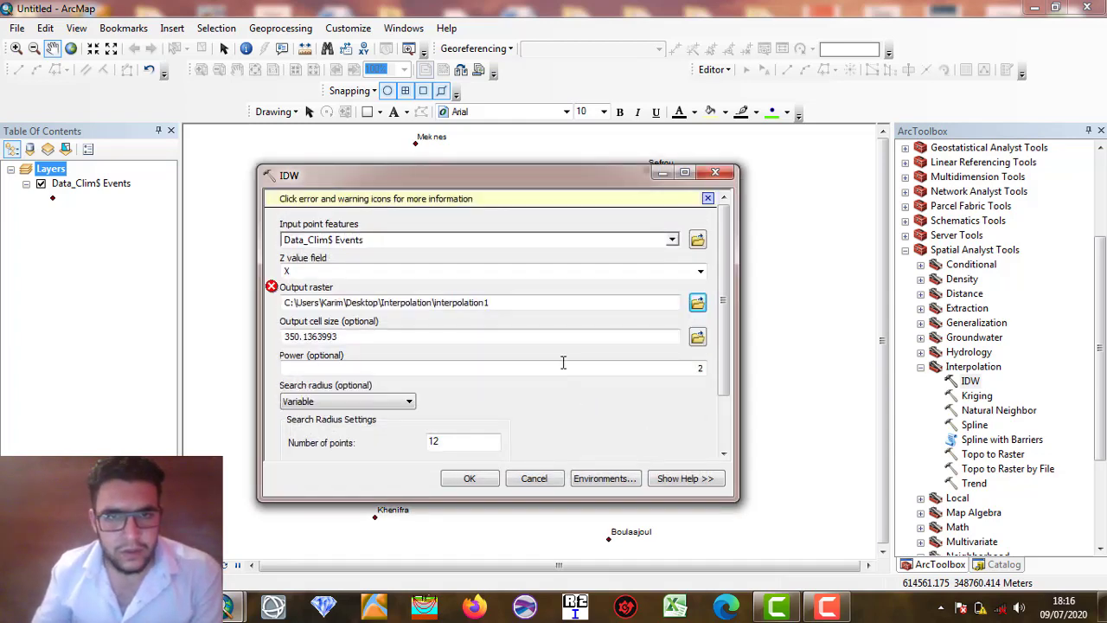
- Shorten the output raster's name to interpolatio and run the IDW interpolation
click(511, 302)
key(BackSpace)
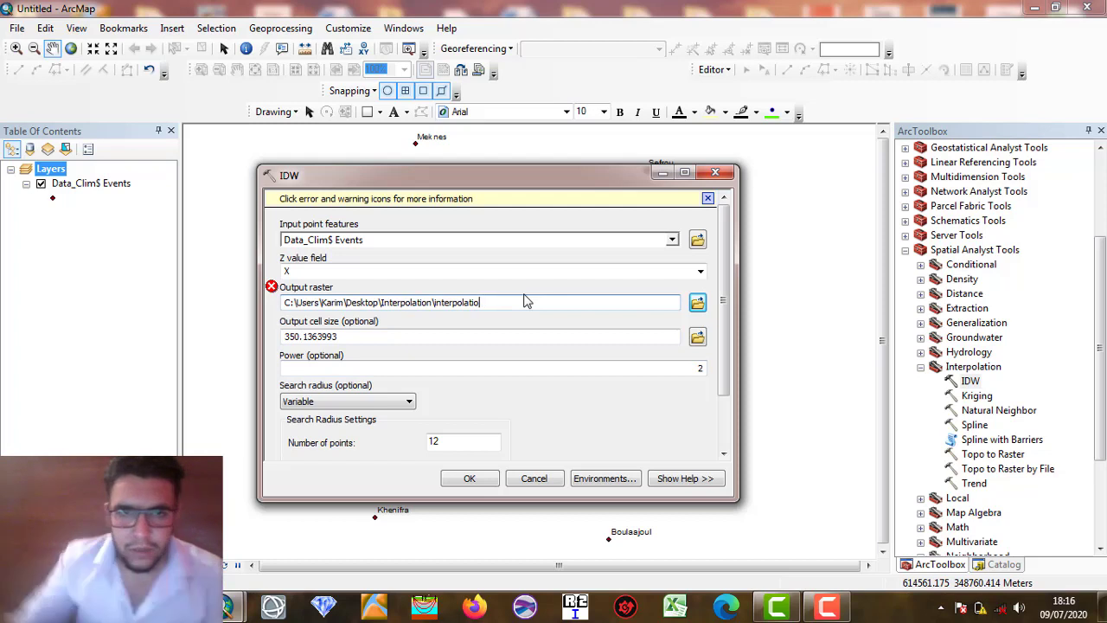
click(509, 394)
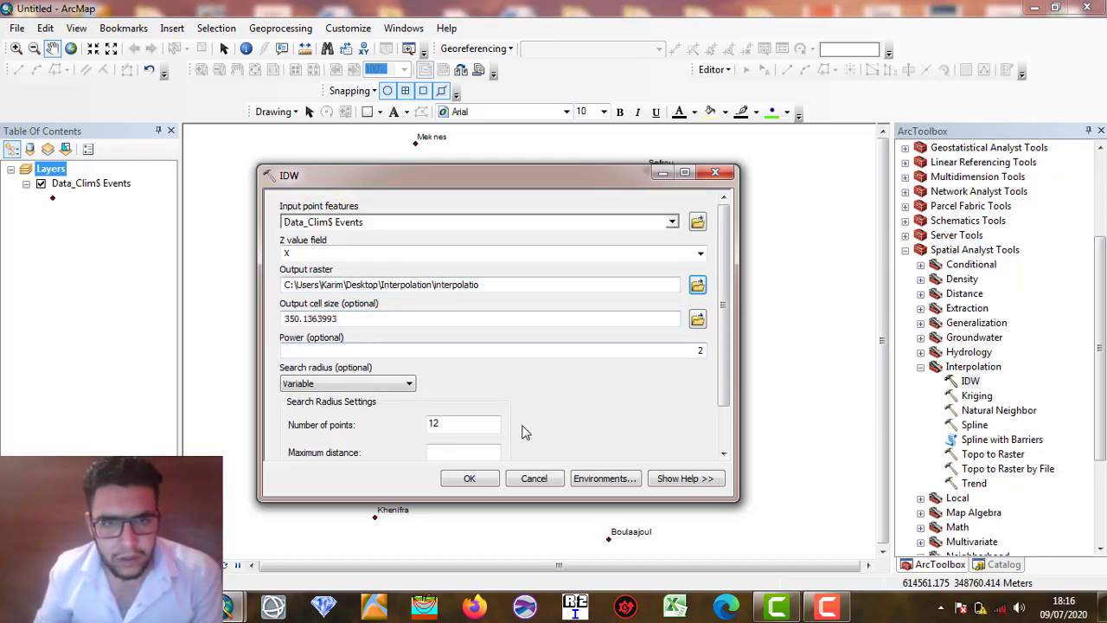
click(487, 482)
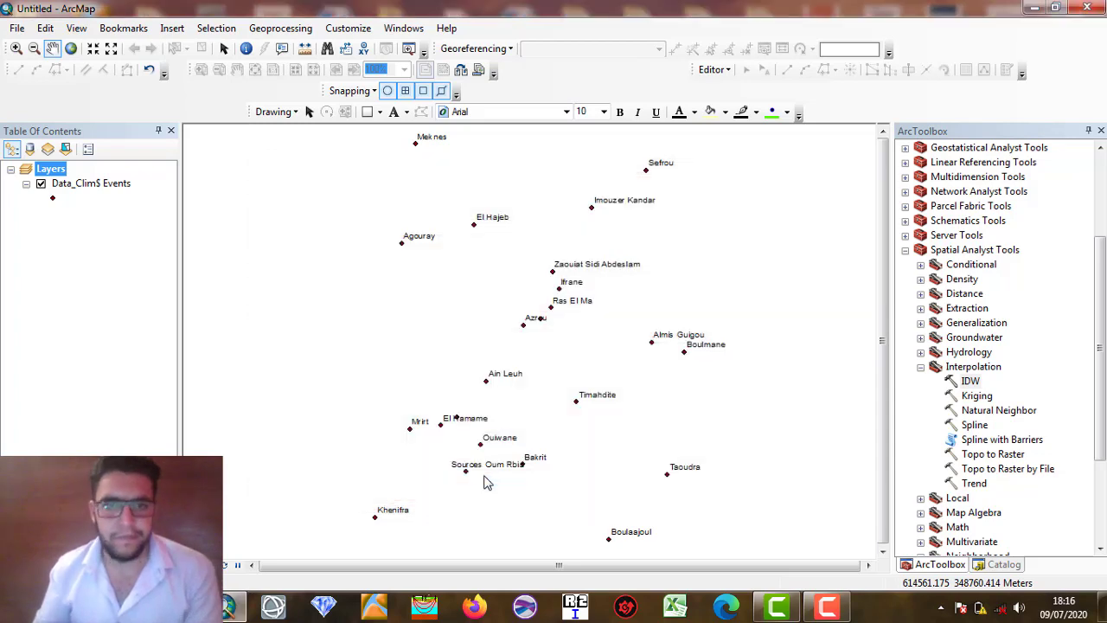